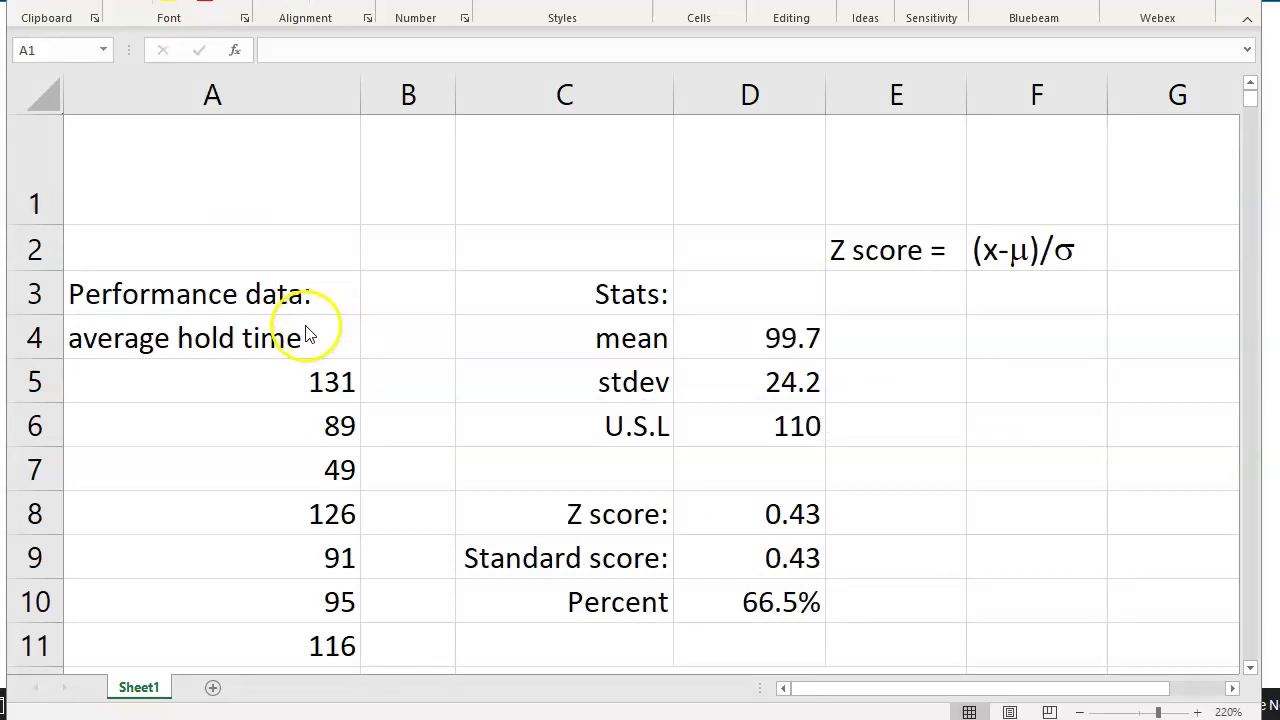
# Review the hold-time data, the mean of 99.7, the standard deviation formula and the USL of 110
pyautogui.click(290, 340)
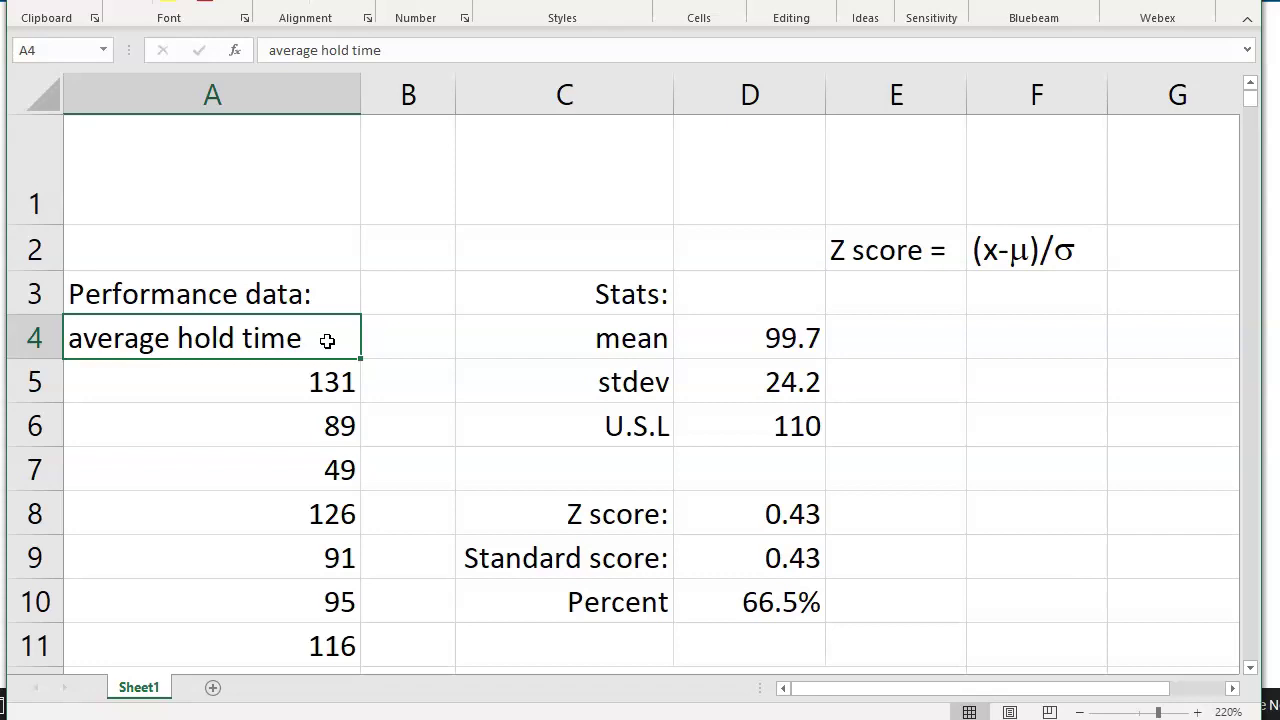
pyautogui.click(329, 382)
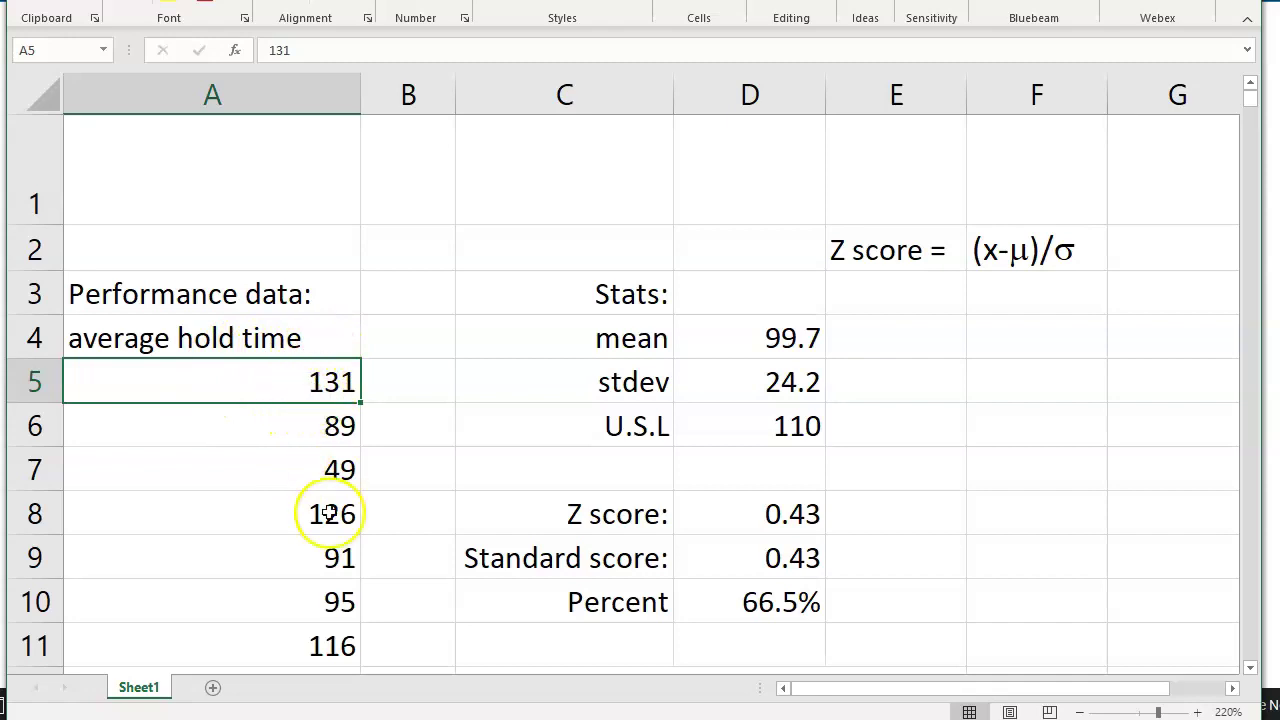
pyautogui.click(290, 304)
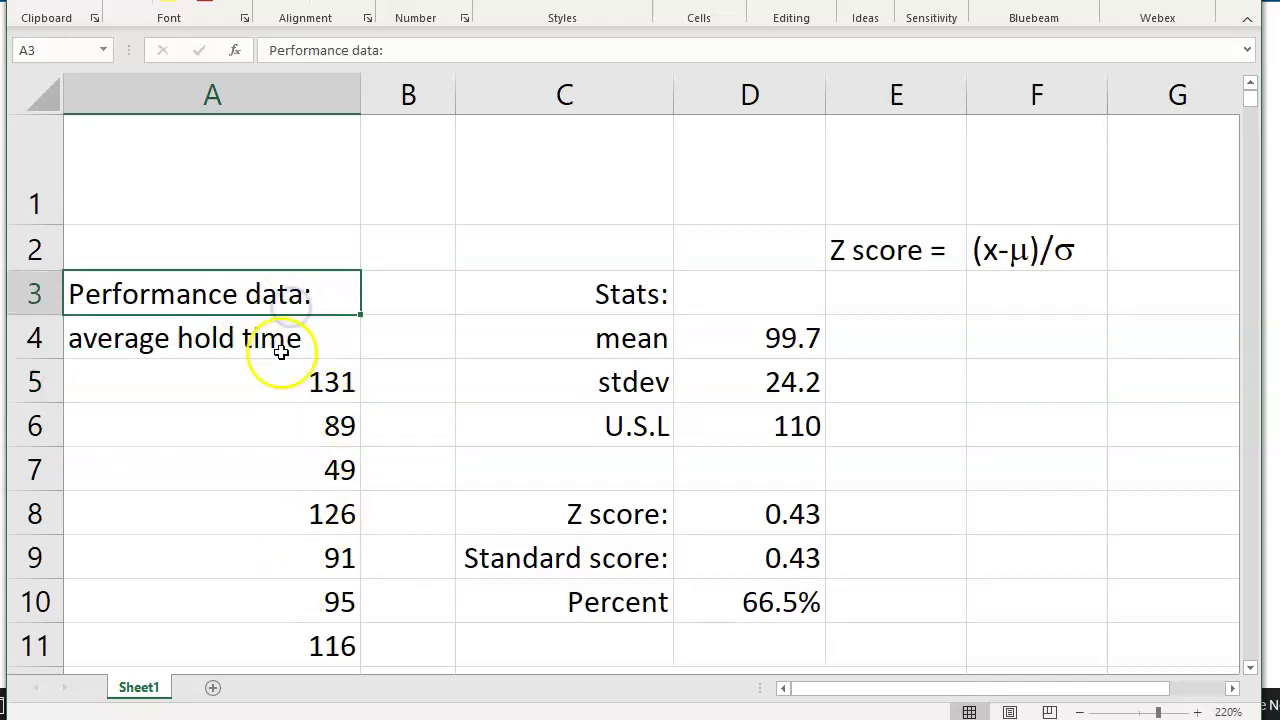
pyautogui.click(638, 342)
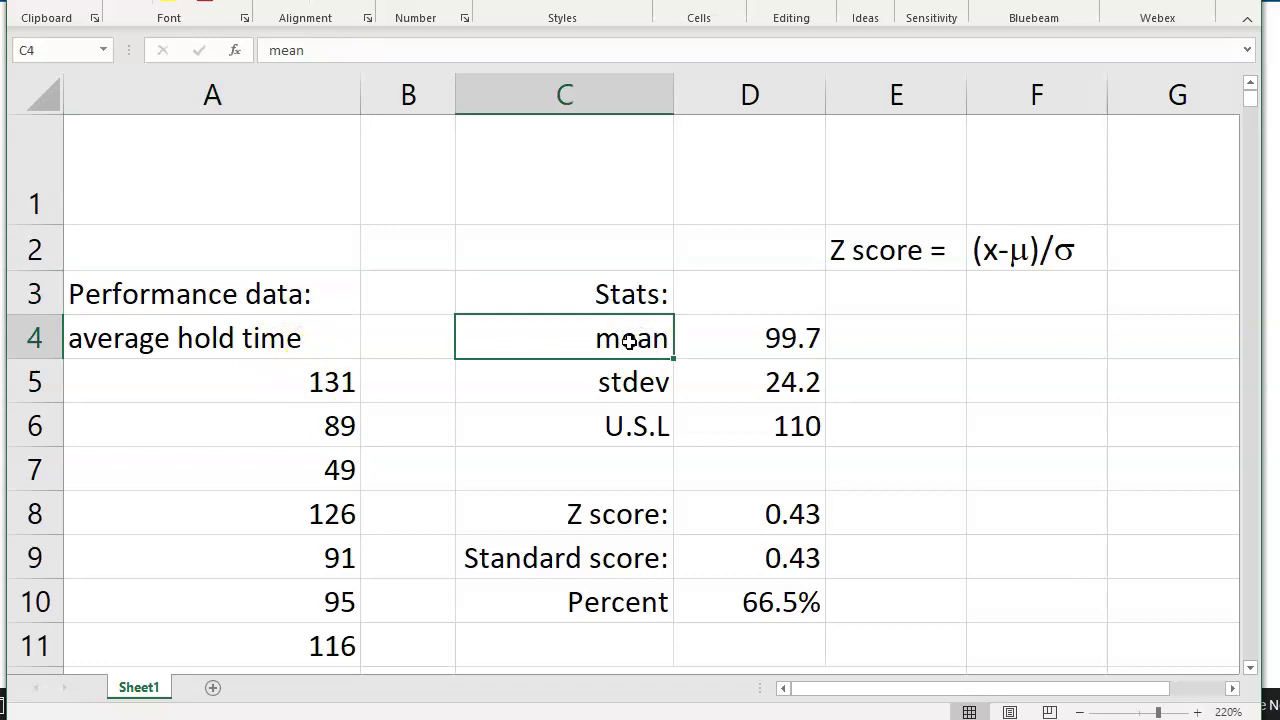
pyautogui.click(795, 348)
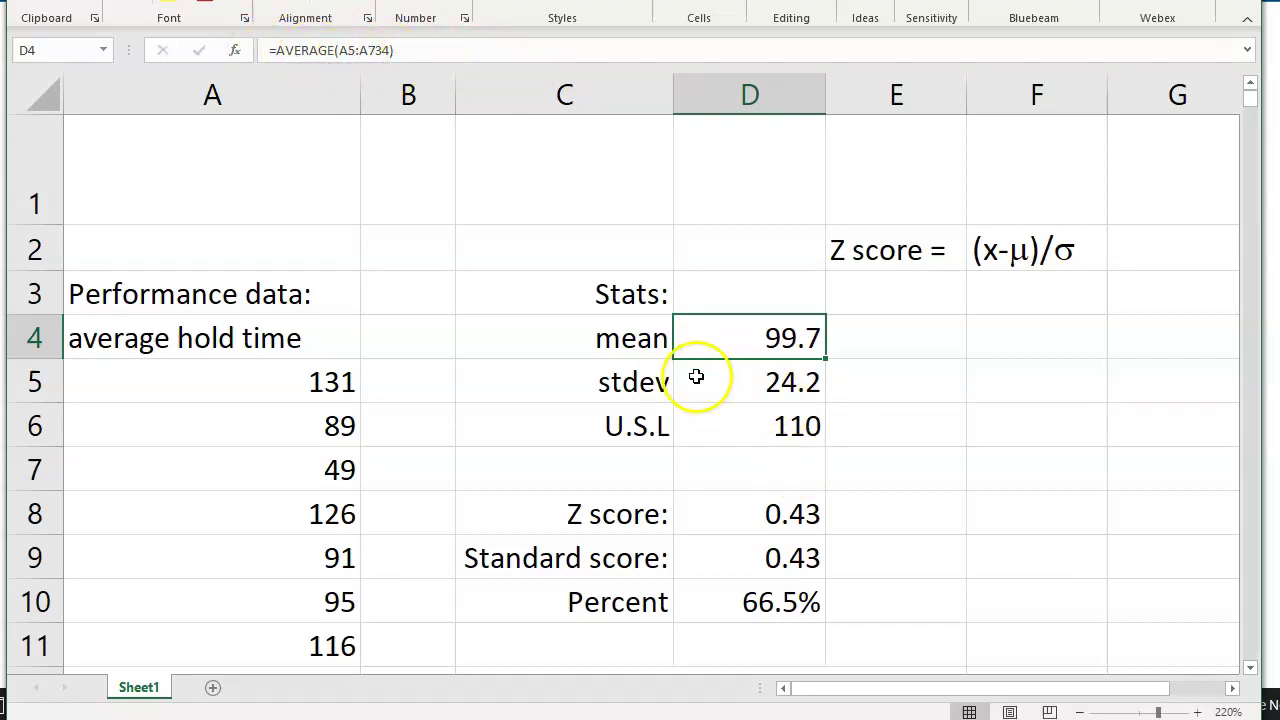
pyautogui.click(804, 388)
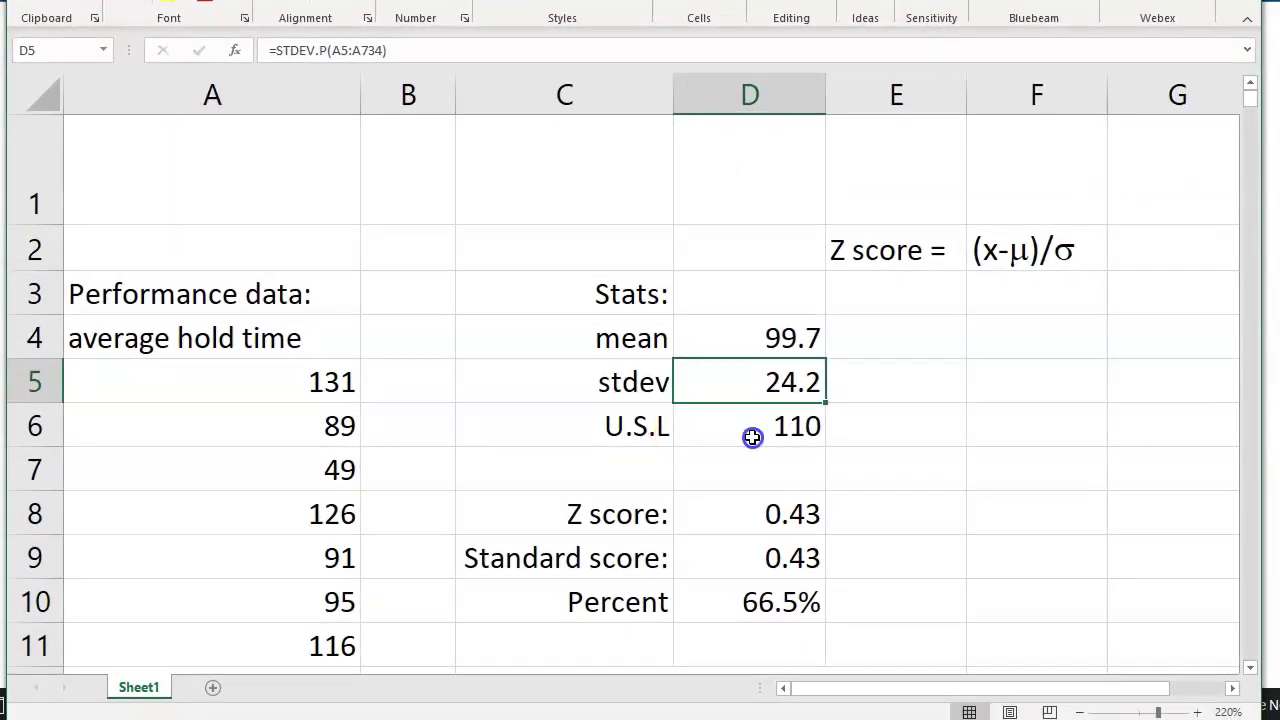
pyautogui.click(752, 437)
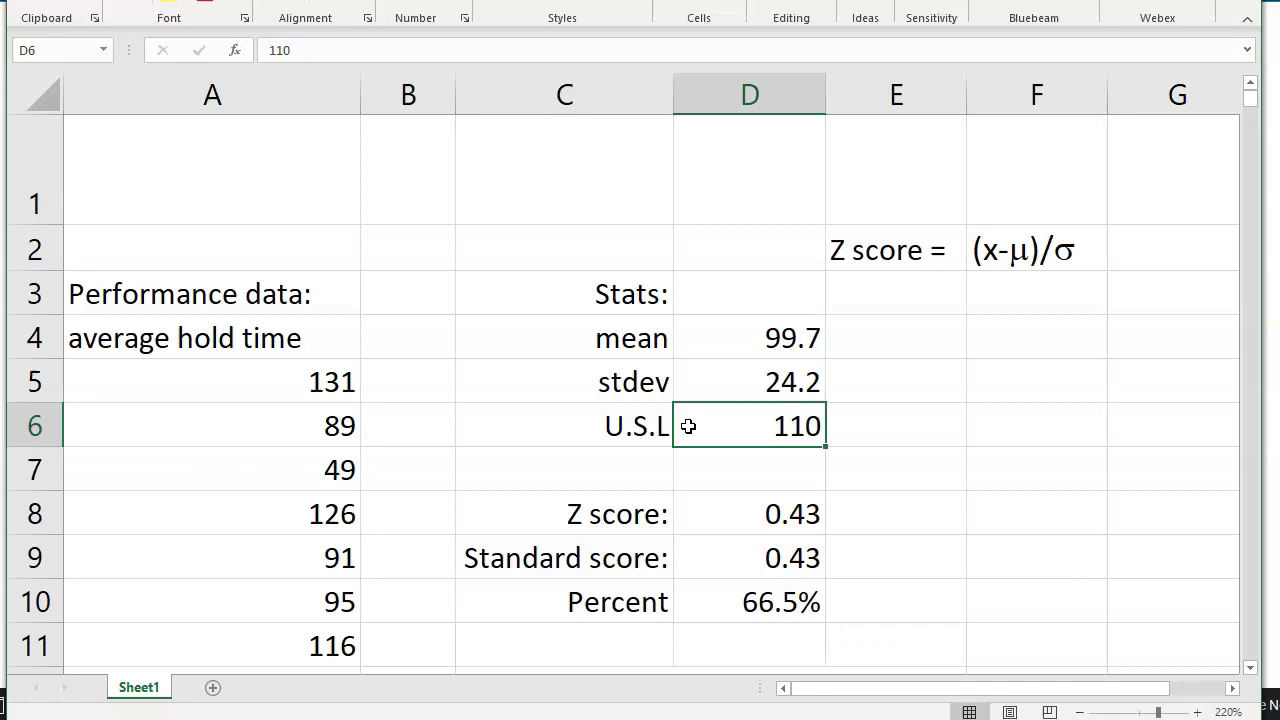
pyautogui.click(693, 426)
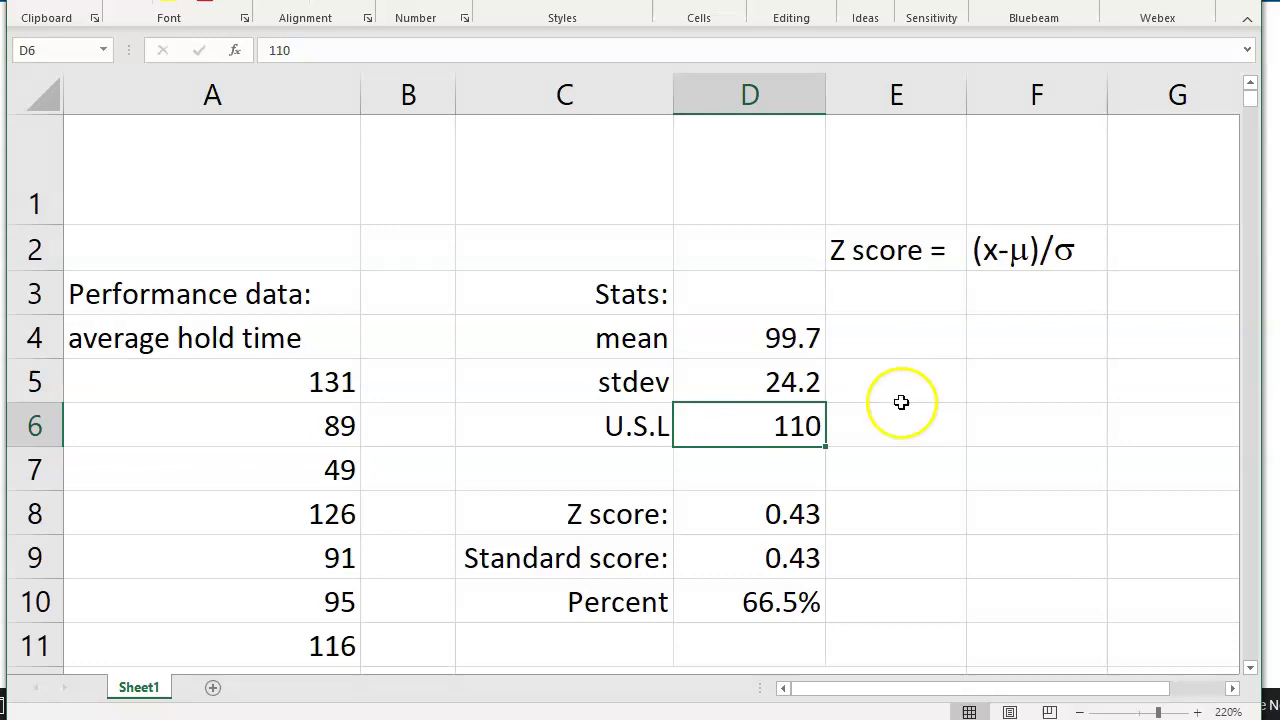
# Walk through the z-score definition (x-μ)/σ and its manual Z score formula
pyautogui.click(880, 254)
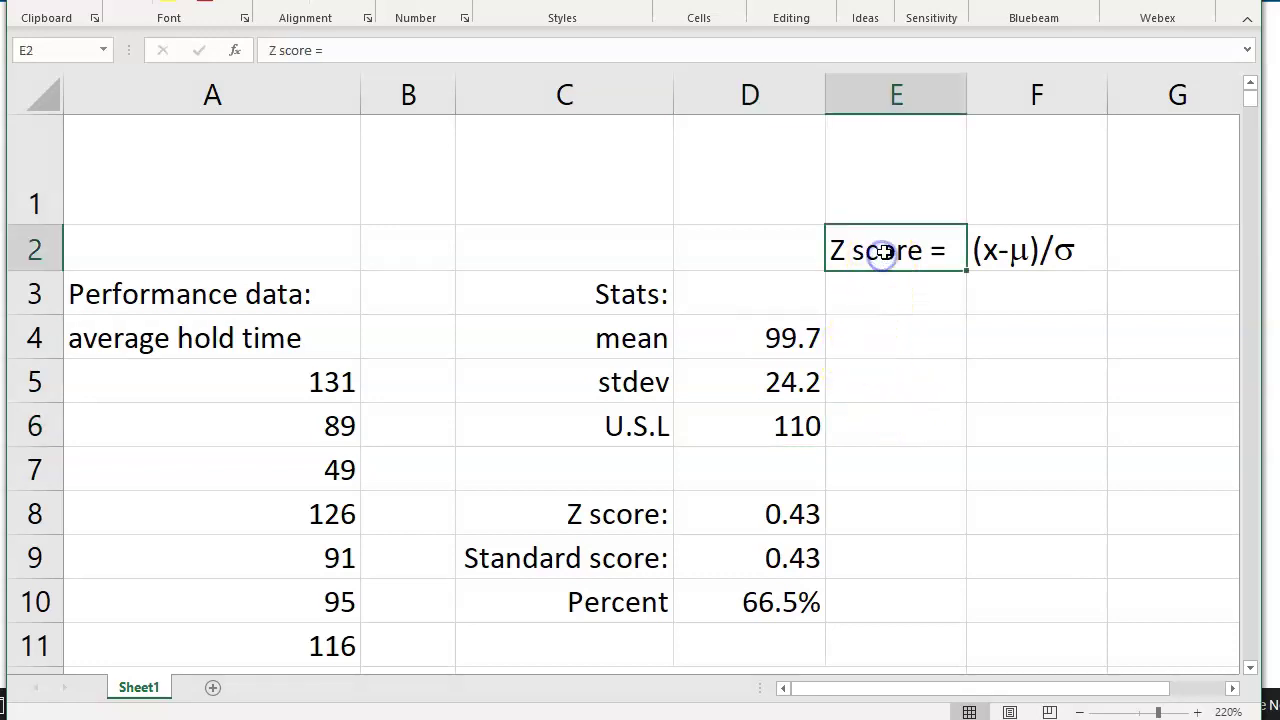
pyautogui.click(1017, 250)
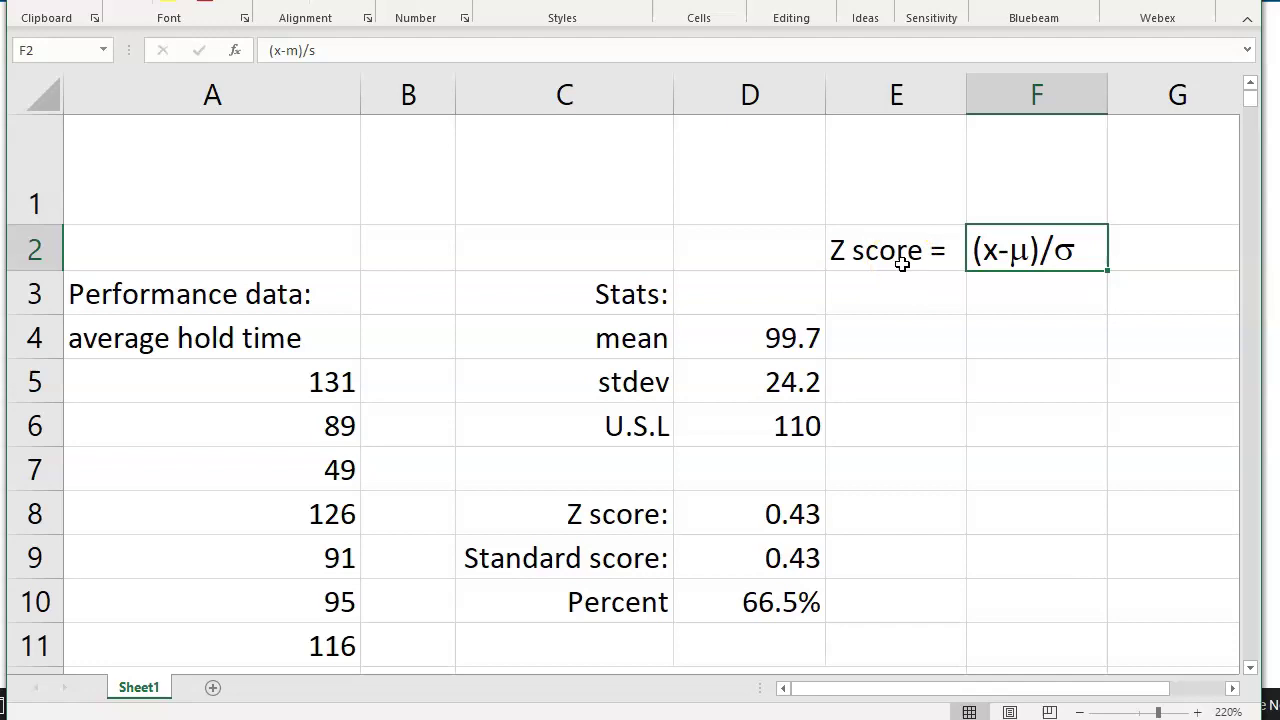
pyautogui.click(645, 339)
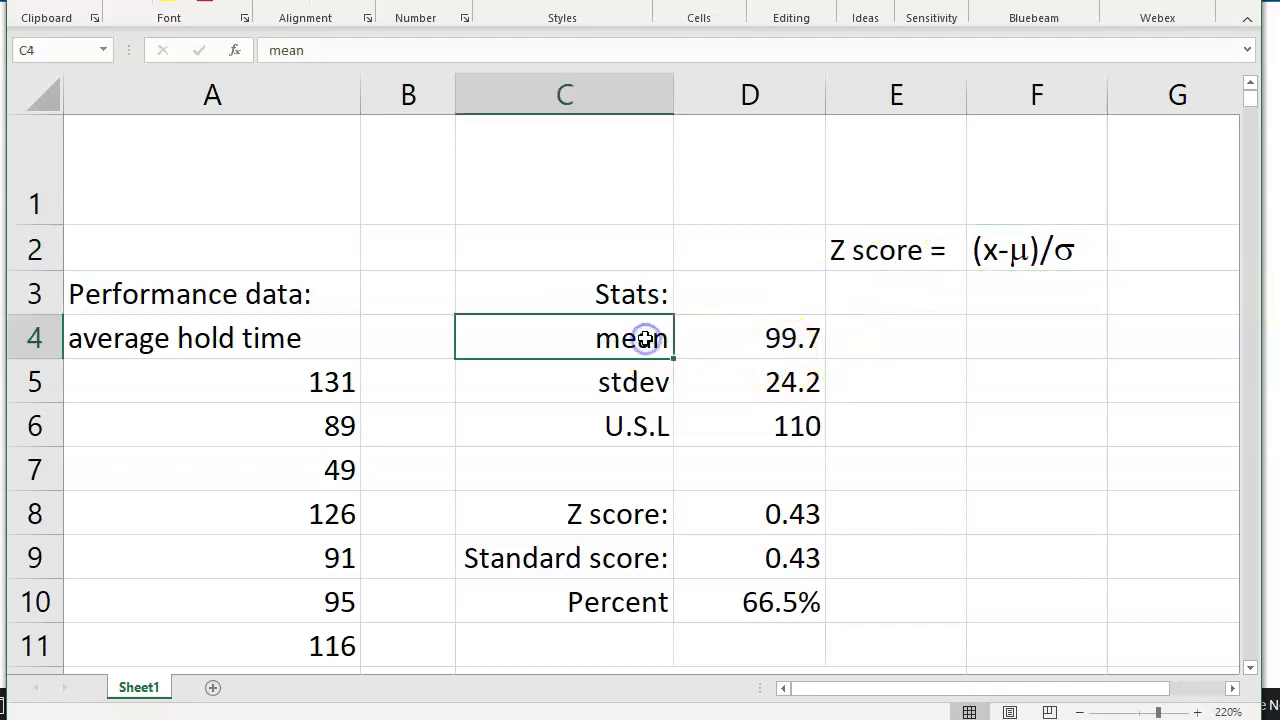
pyautogui.click(638, 382)
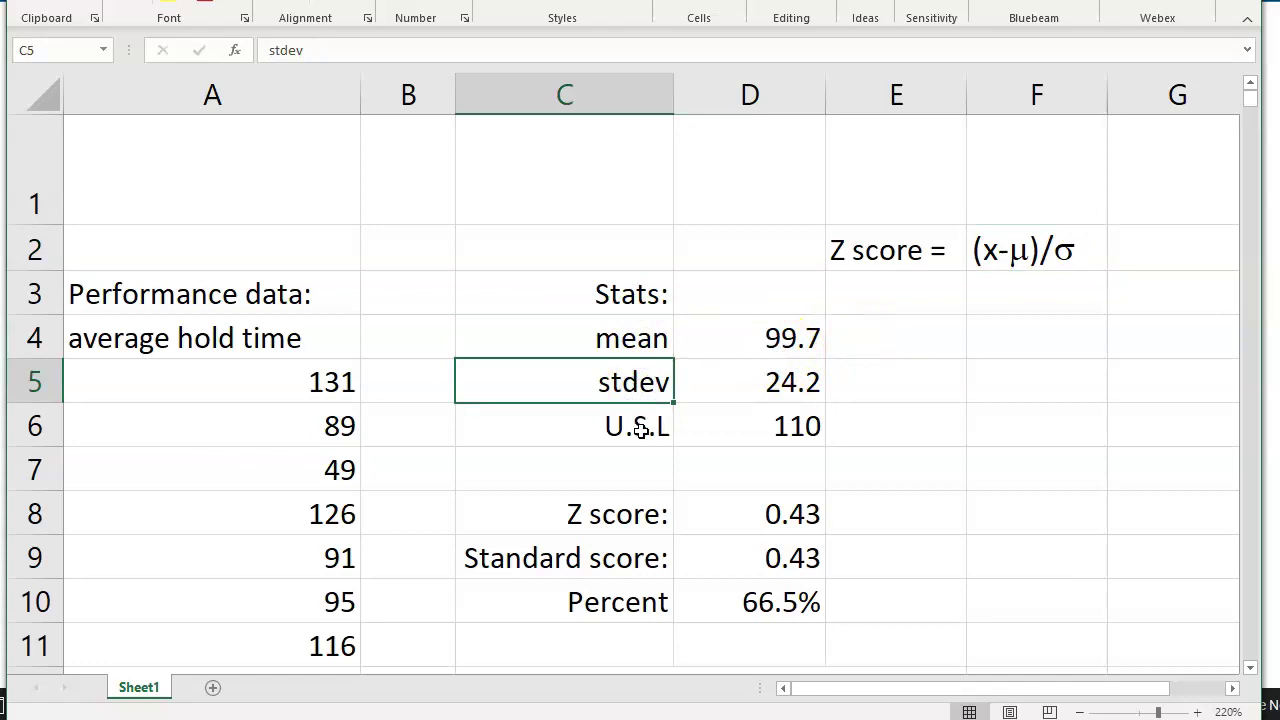
pyautogui.click(640, 430)
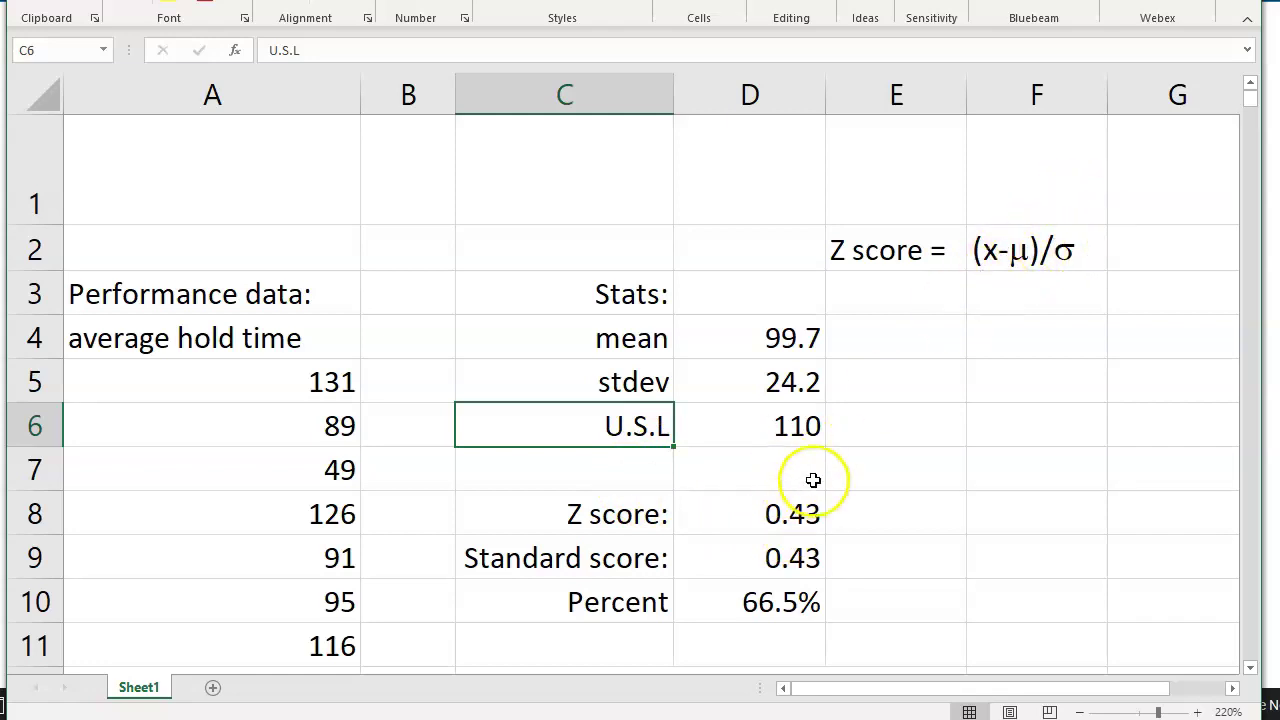
pyautogui.click(784, 514)
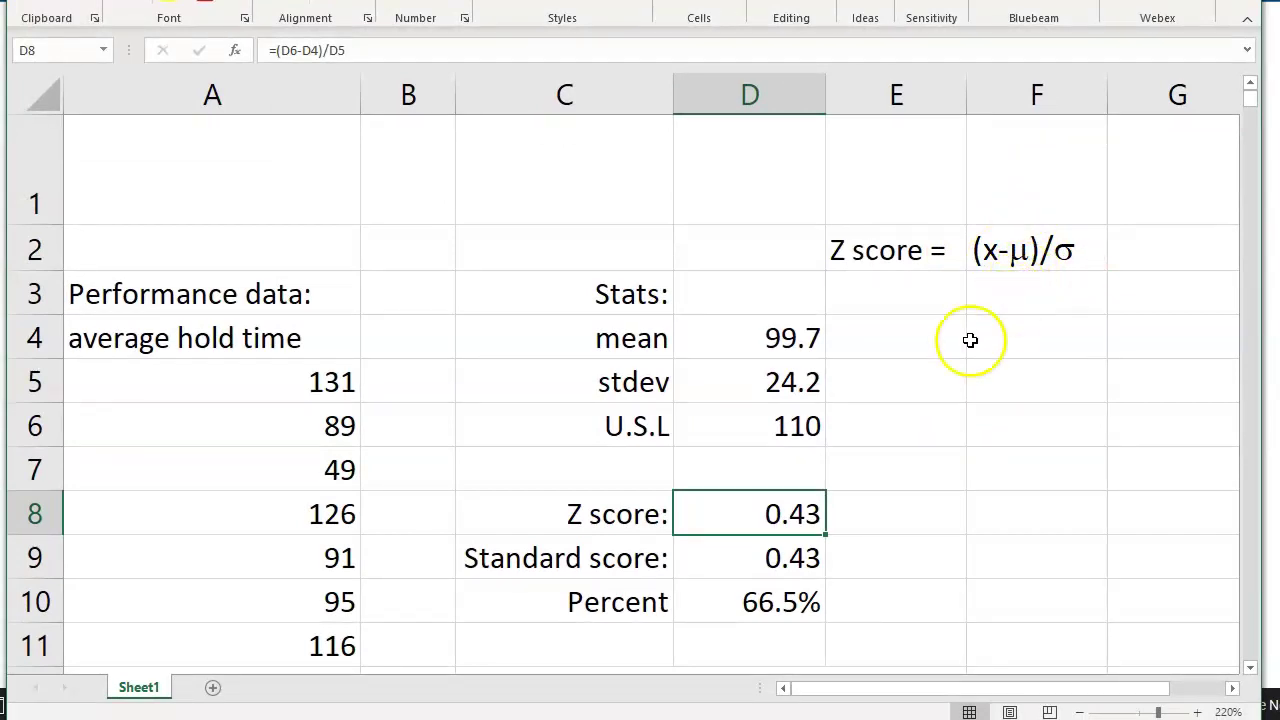
# Inspect the STANDARDIZE arguments behind the standard score and compare them with the manual Z score
pyautogui.click(585, 560)
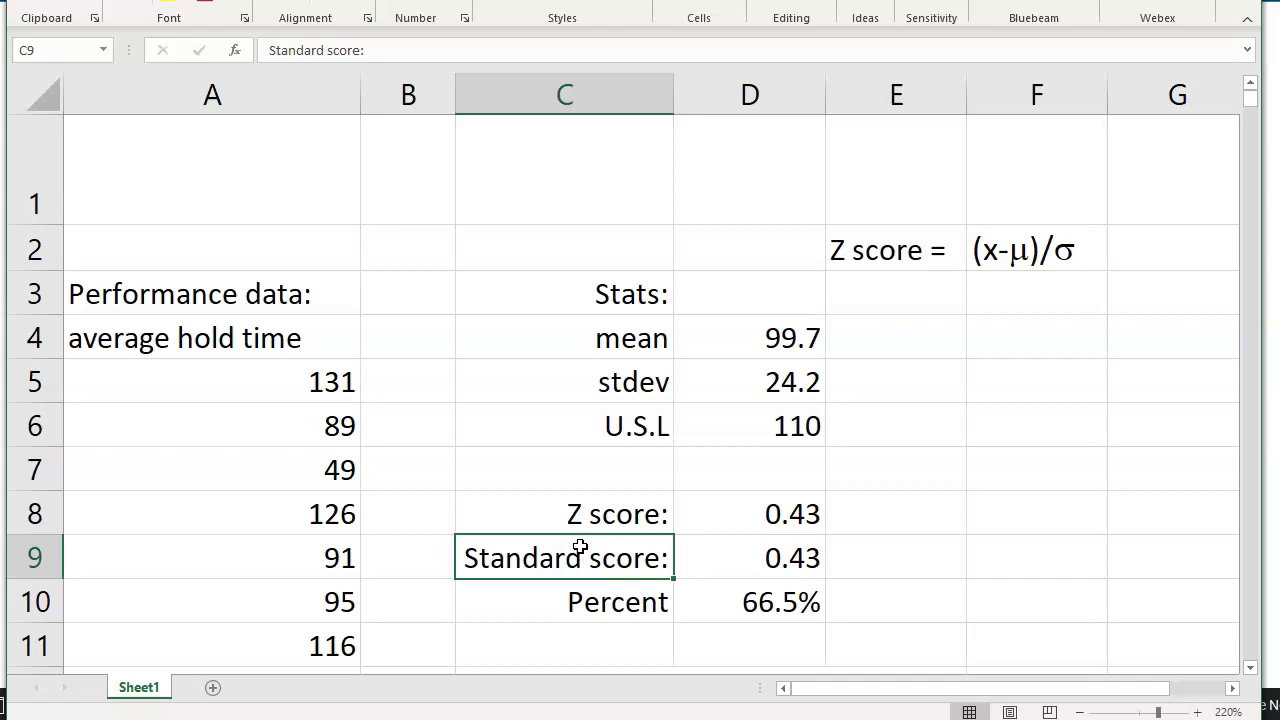
pyautogui.click(766, 558)
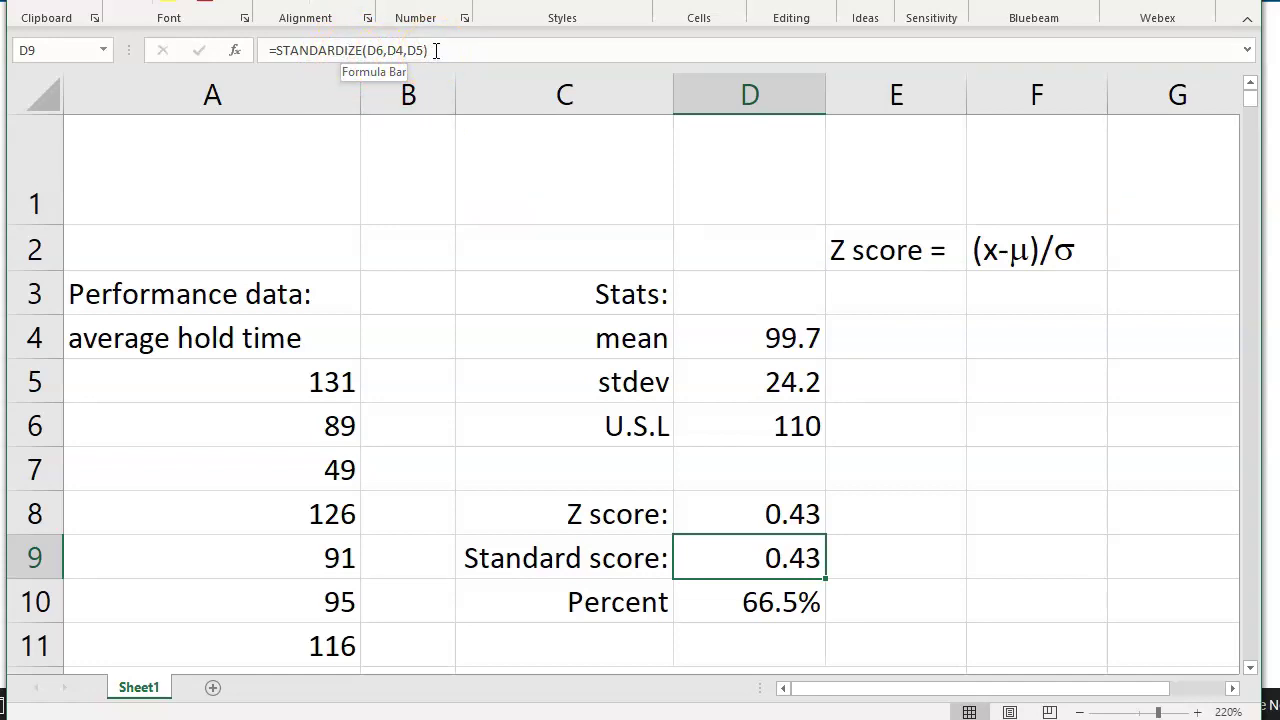
pyautogui.click(236, 58)
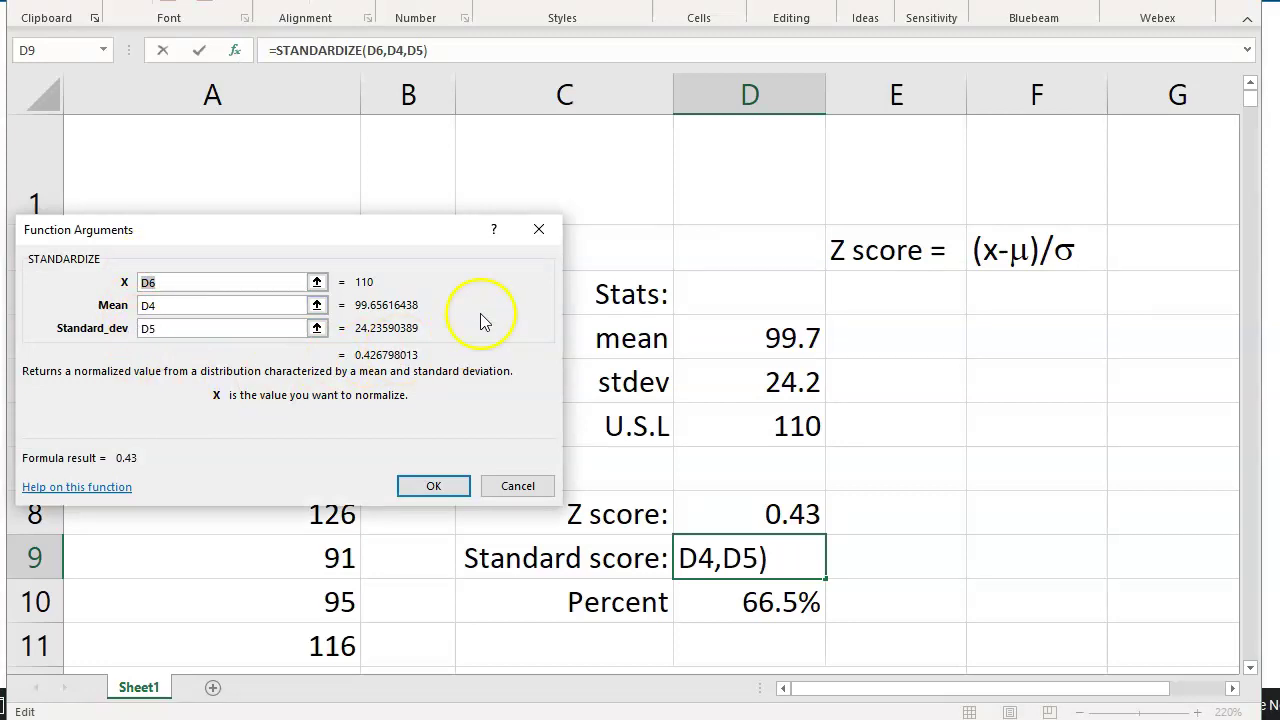
pyautogui.click(538, 229)
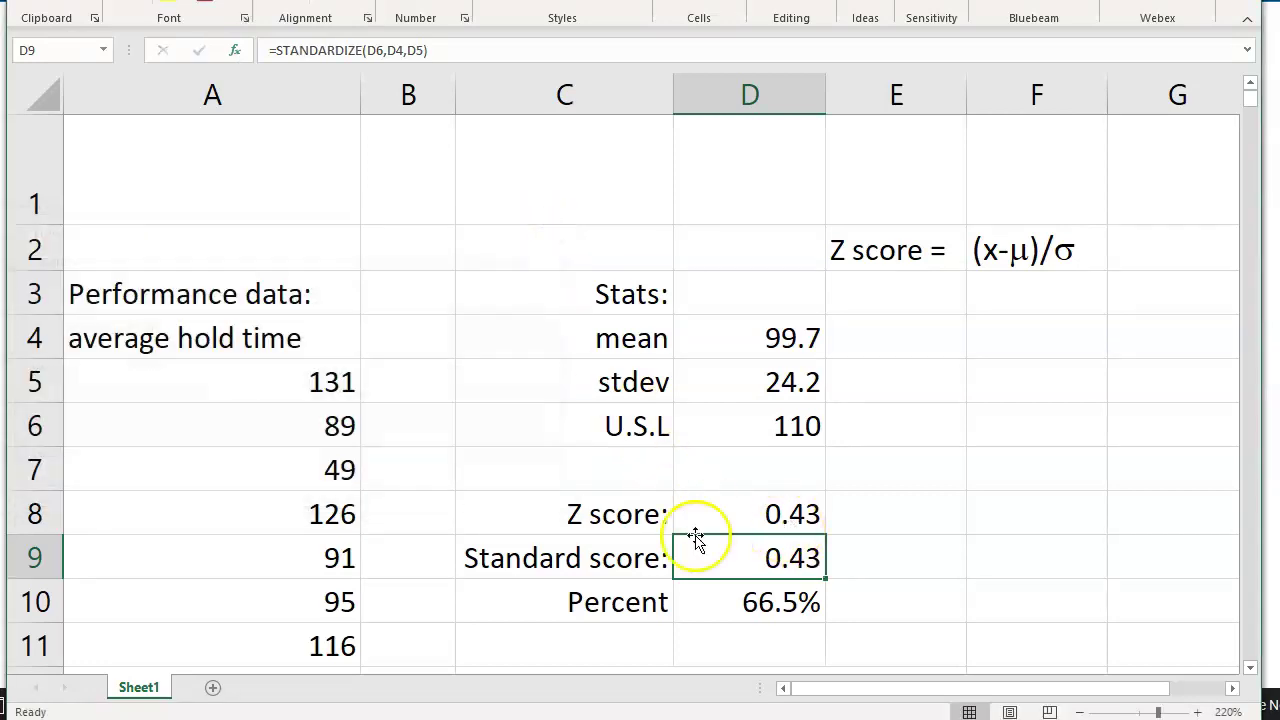
pyautogui.click(775, 514)
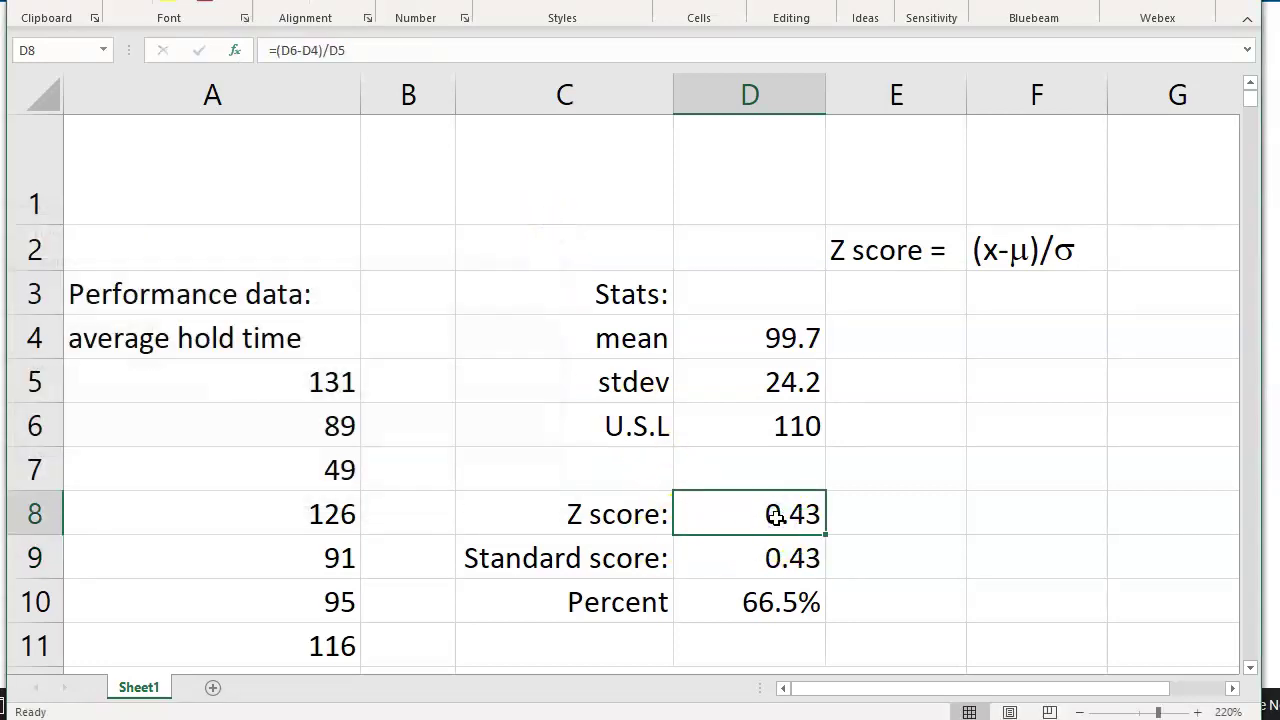
pyautogui.click(788, 557)
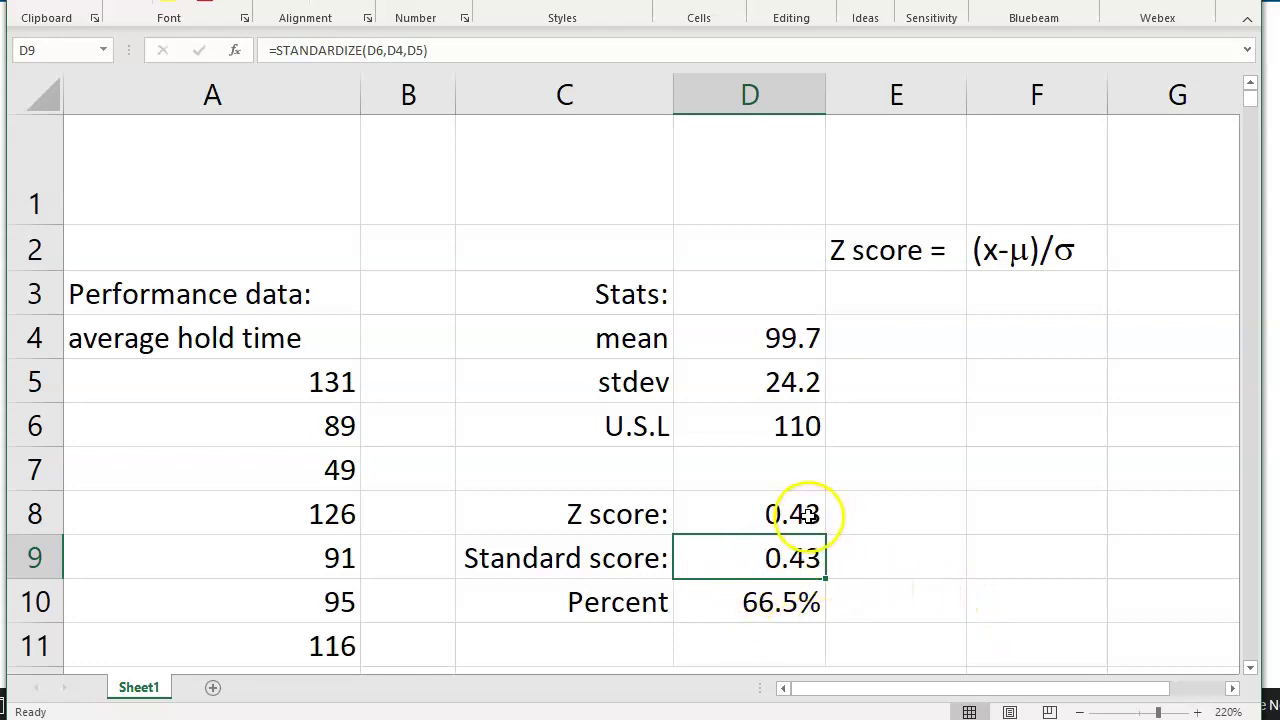
pyautogui.click(808, 514)
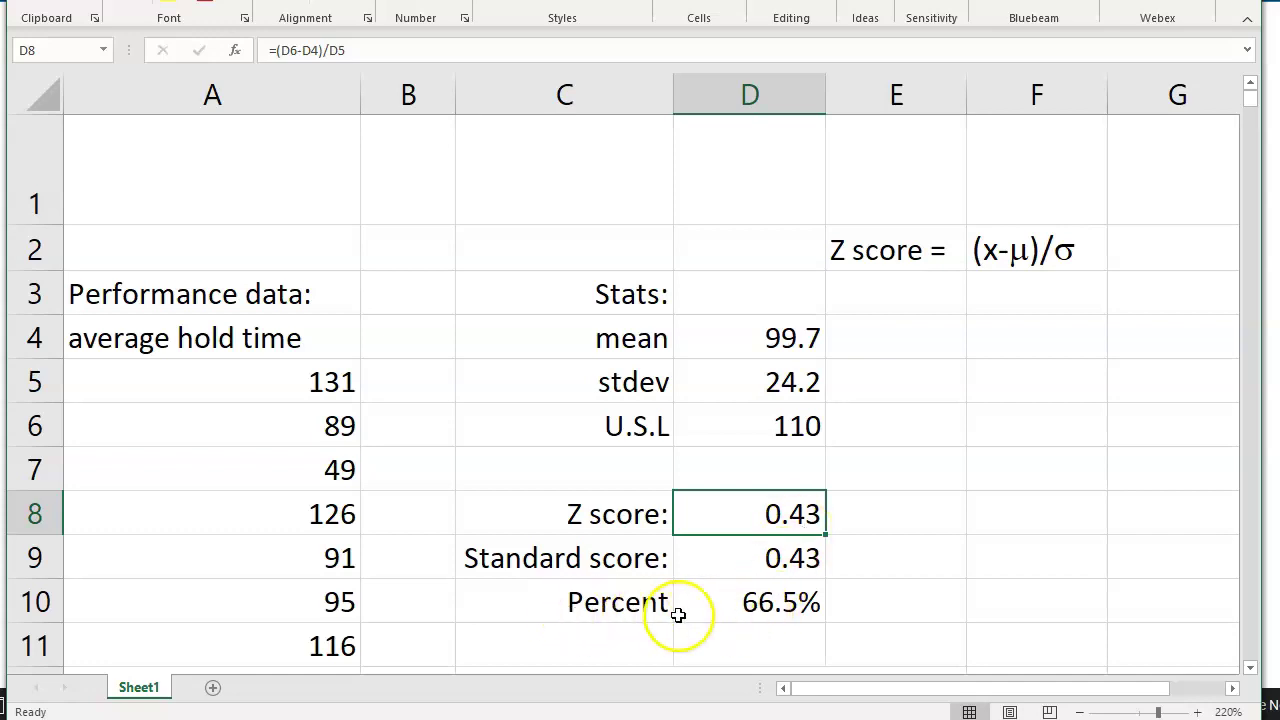
# Inspect the NORM.DIST arguments behind 66.5%, including the Cumulative argument, leaving them unchanged
pyautogui.click(748, 602)
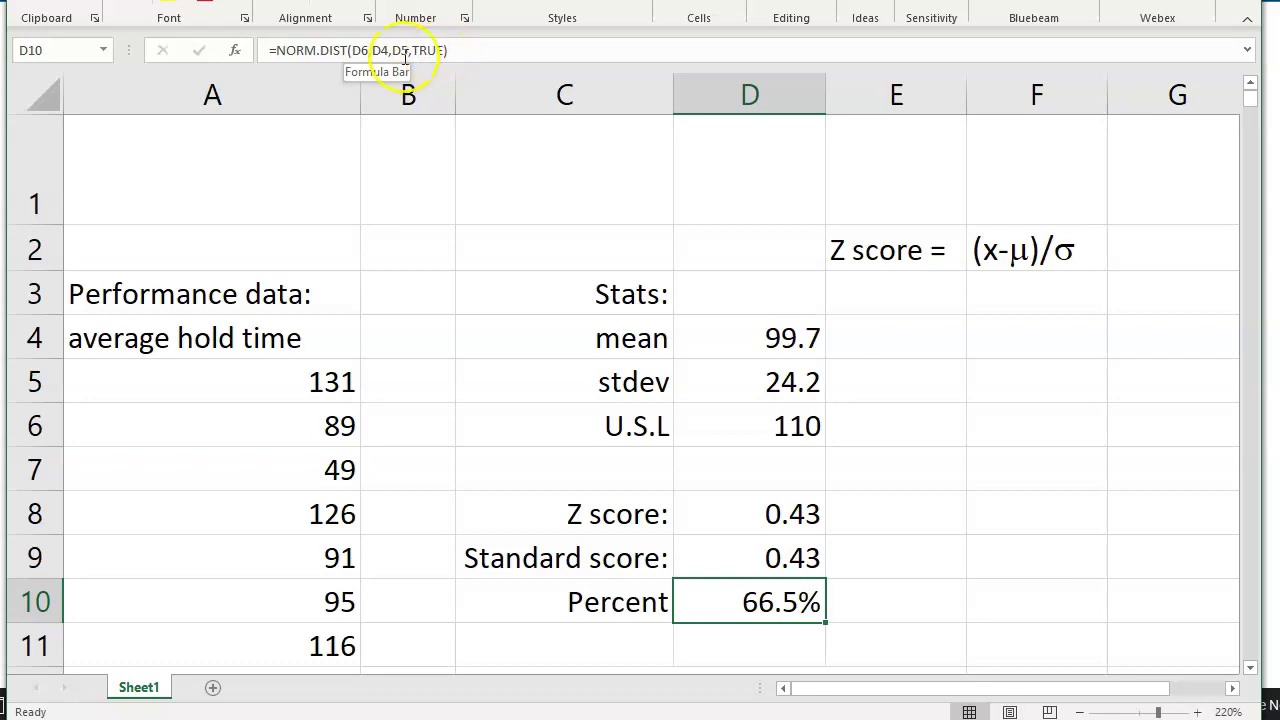
pyautogui.click(235, 50)
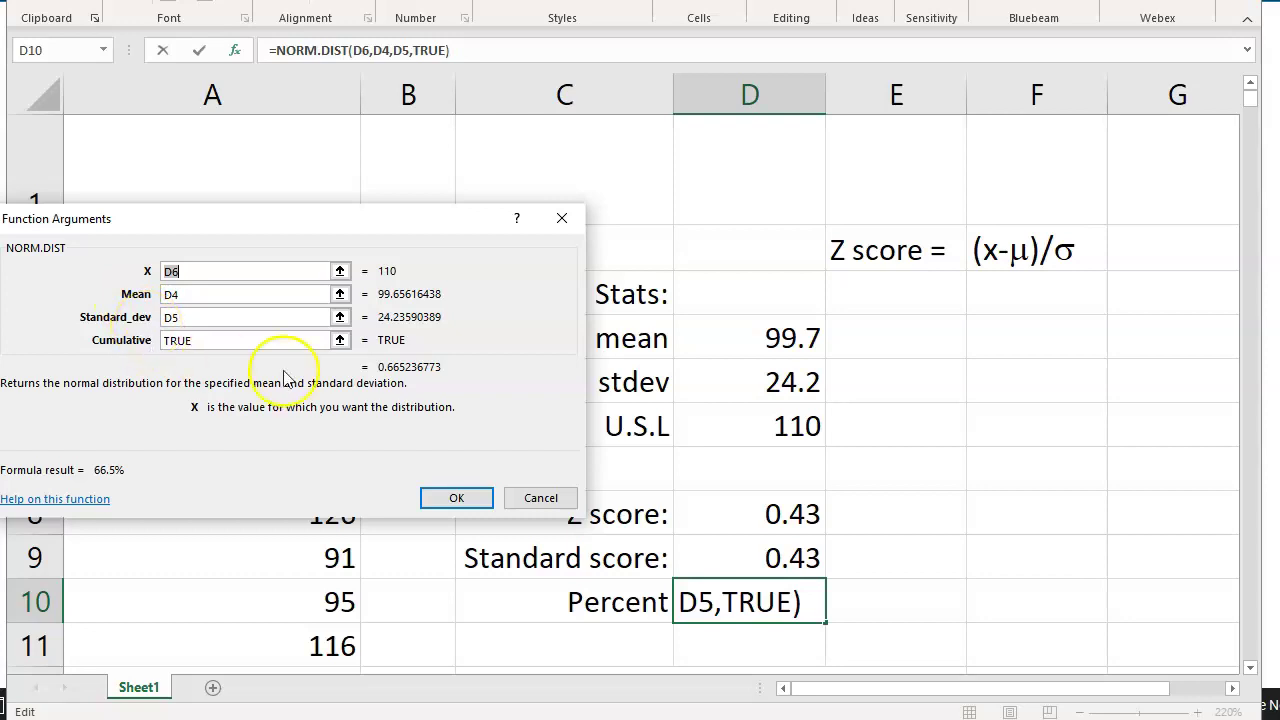
pyautogui.click(246, 341)
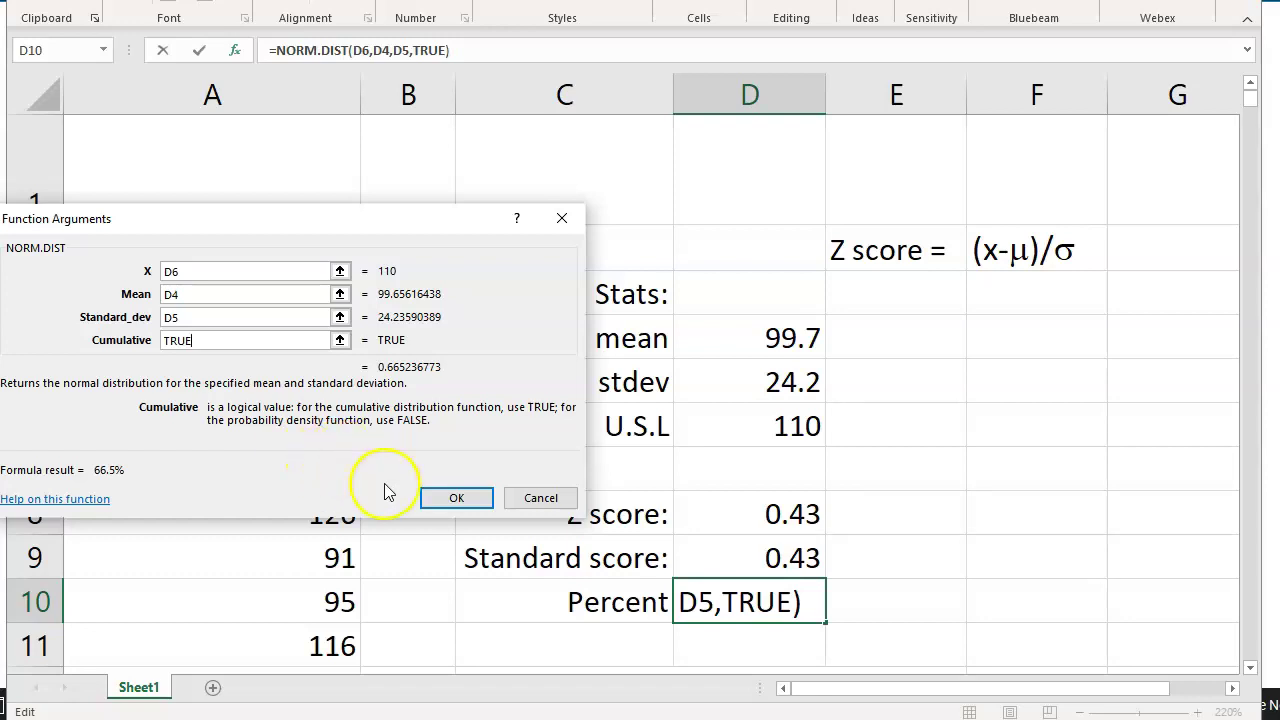
pyautogui.click(458, 500)
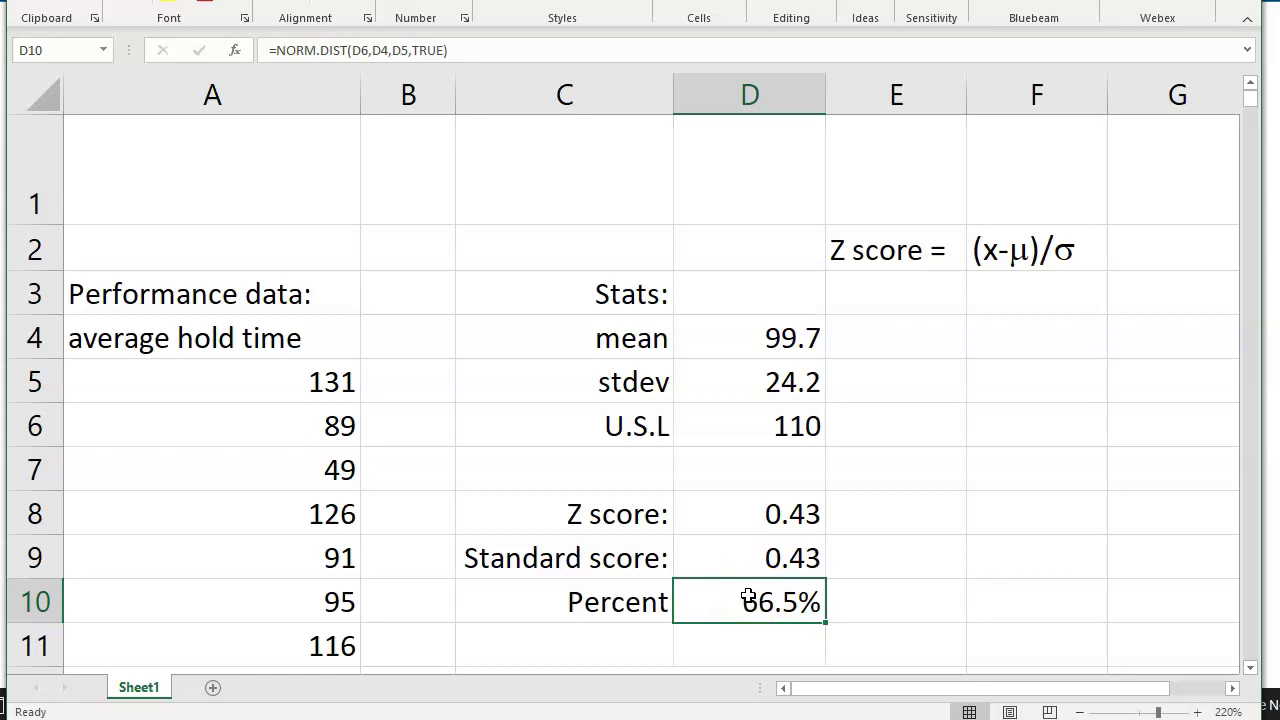
# Revisit the mean and stdev labels and the 77.1% what-if question row below them
pyautogui.click(335, 298)
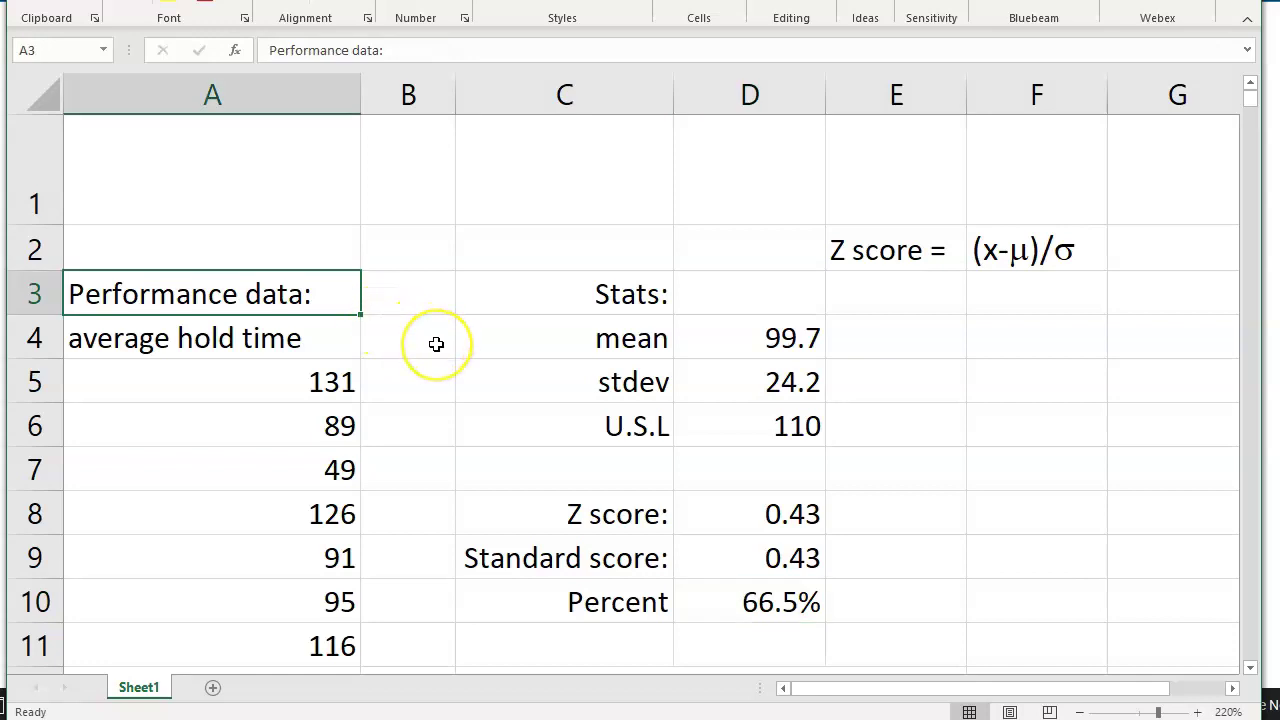
pyautogui.click(273, 302)
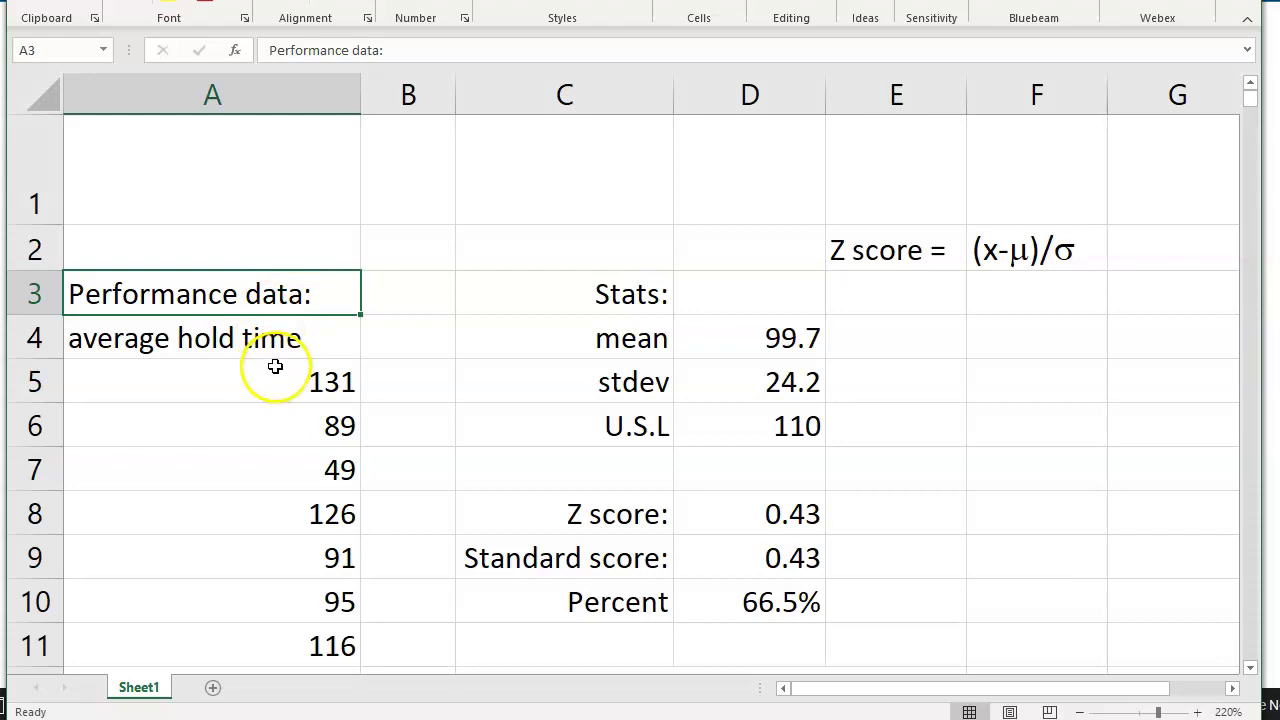
pyautogui.click(643, 339)
pyautogui.click(636, 383)
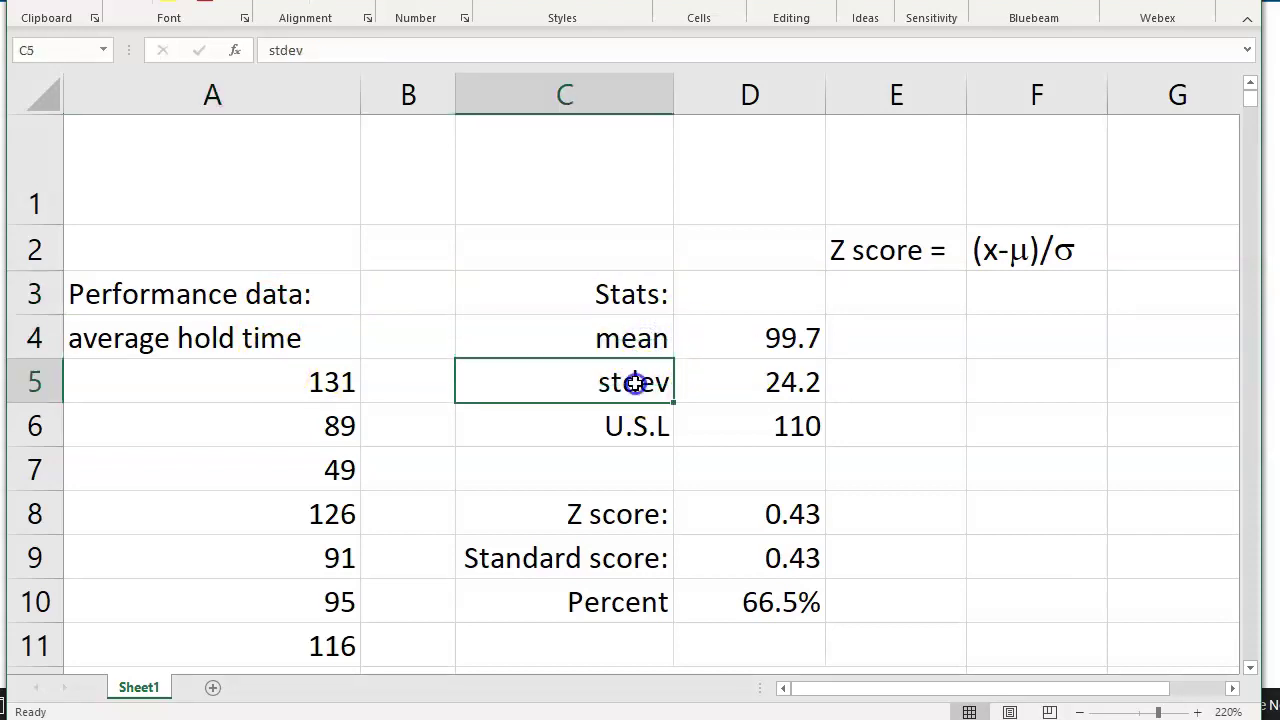
pyautogui.scroll(-2, 440, 387)
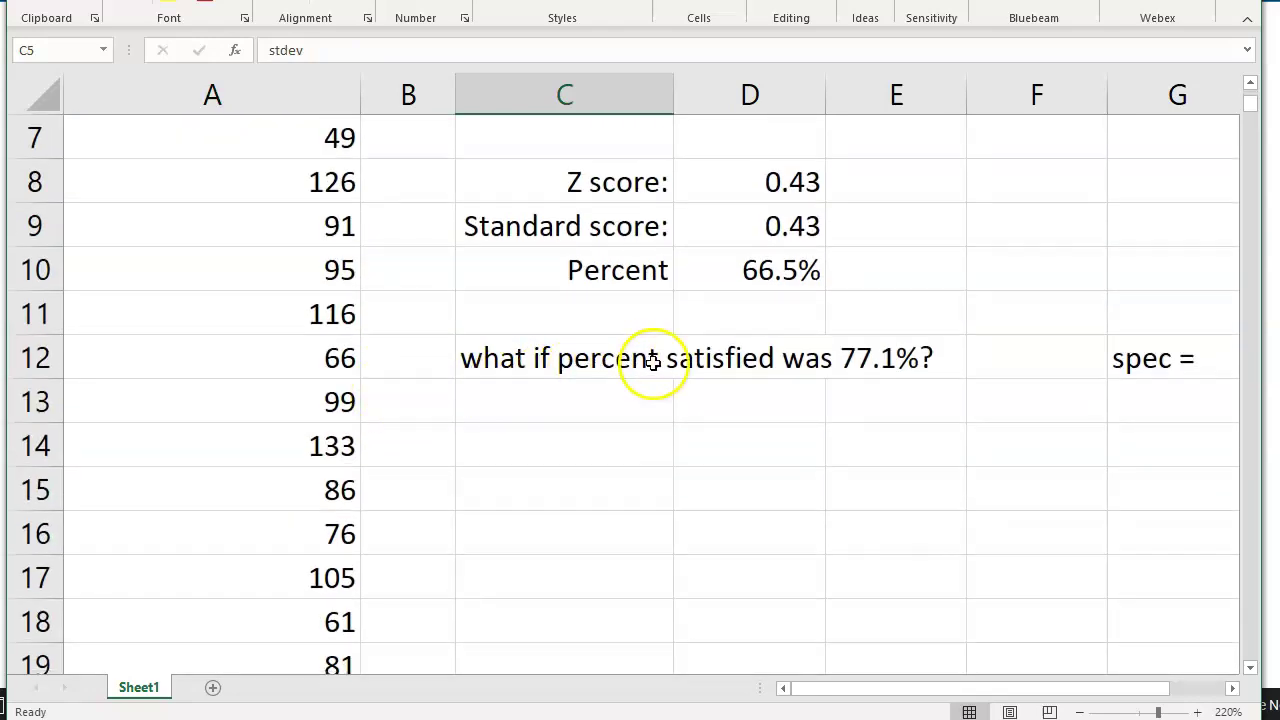
pyautogui.click(700, 360)
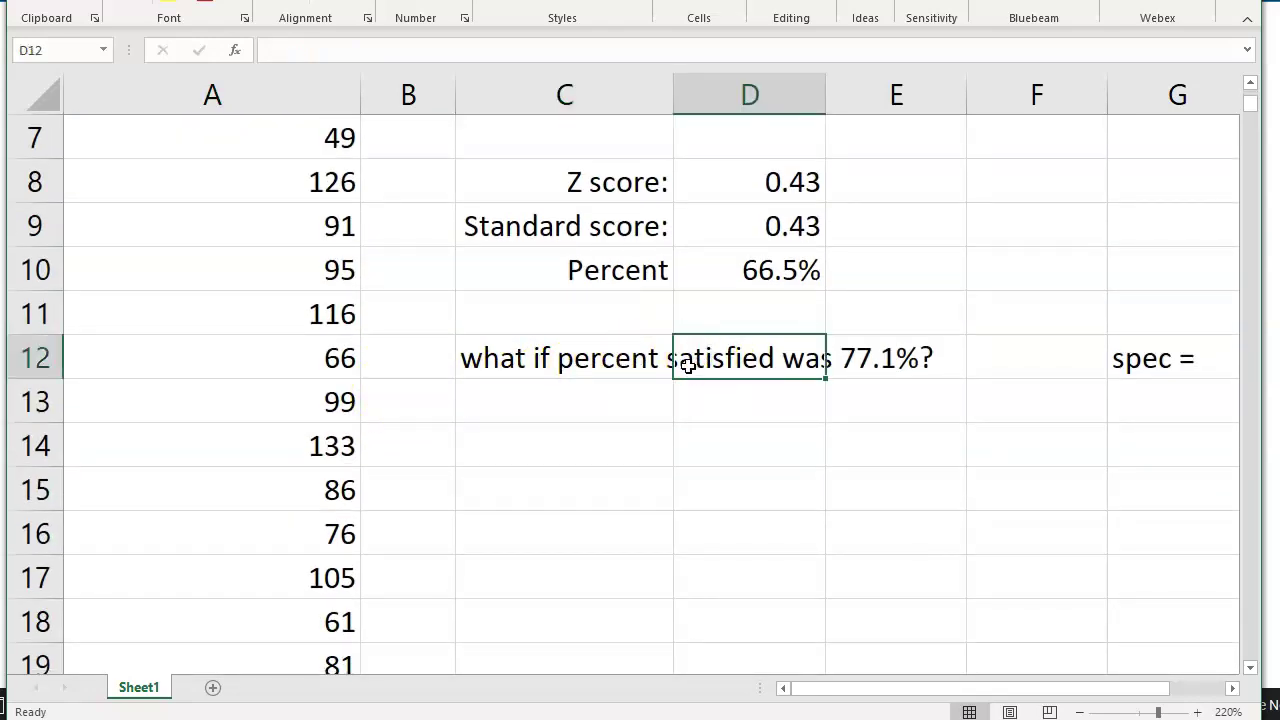
pyautogui.click(737, 371)
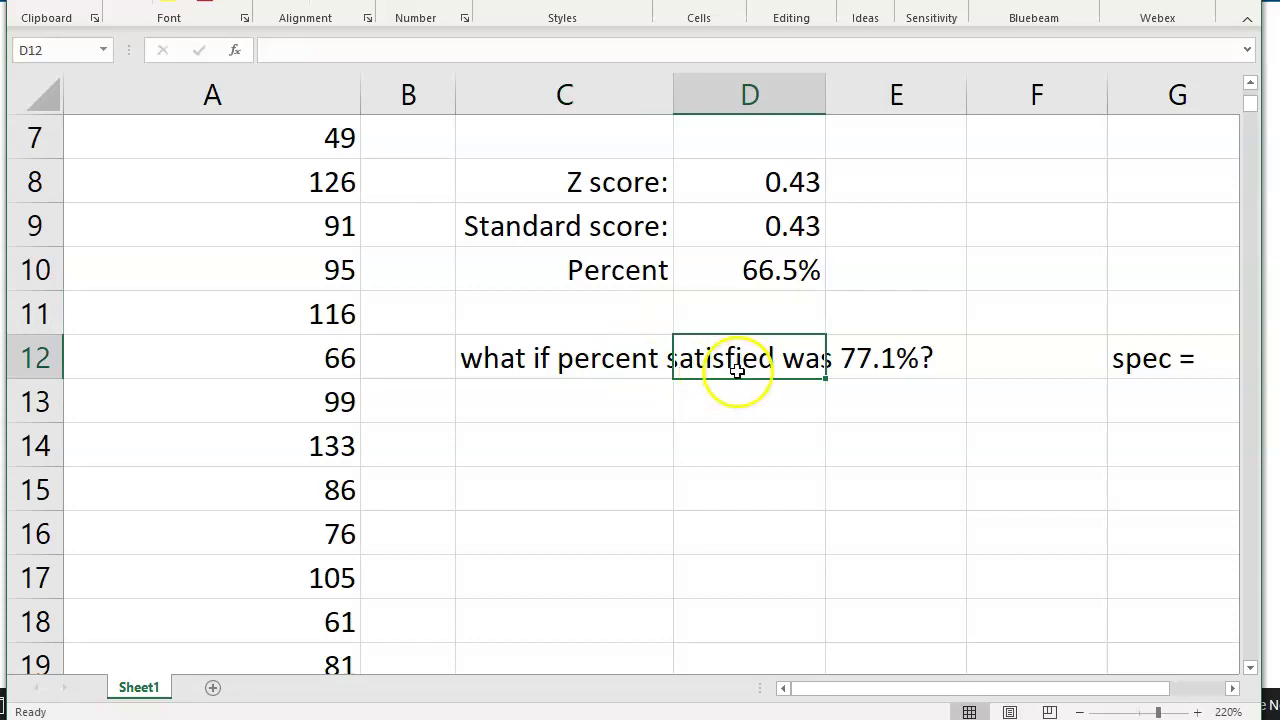
pyautogui.click(650, 400)
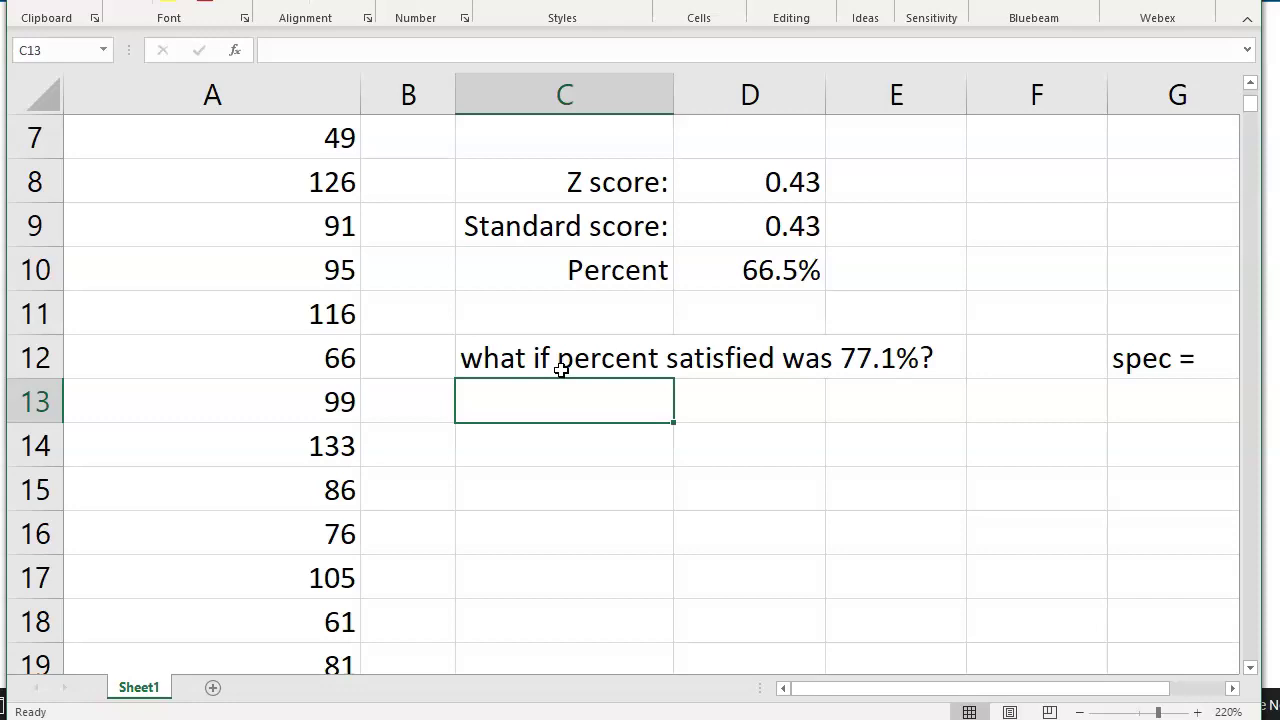
pyautogui.scroll(1, 634, 370)
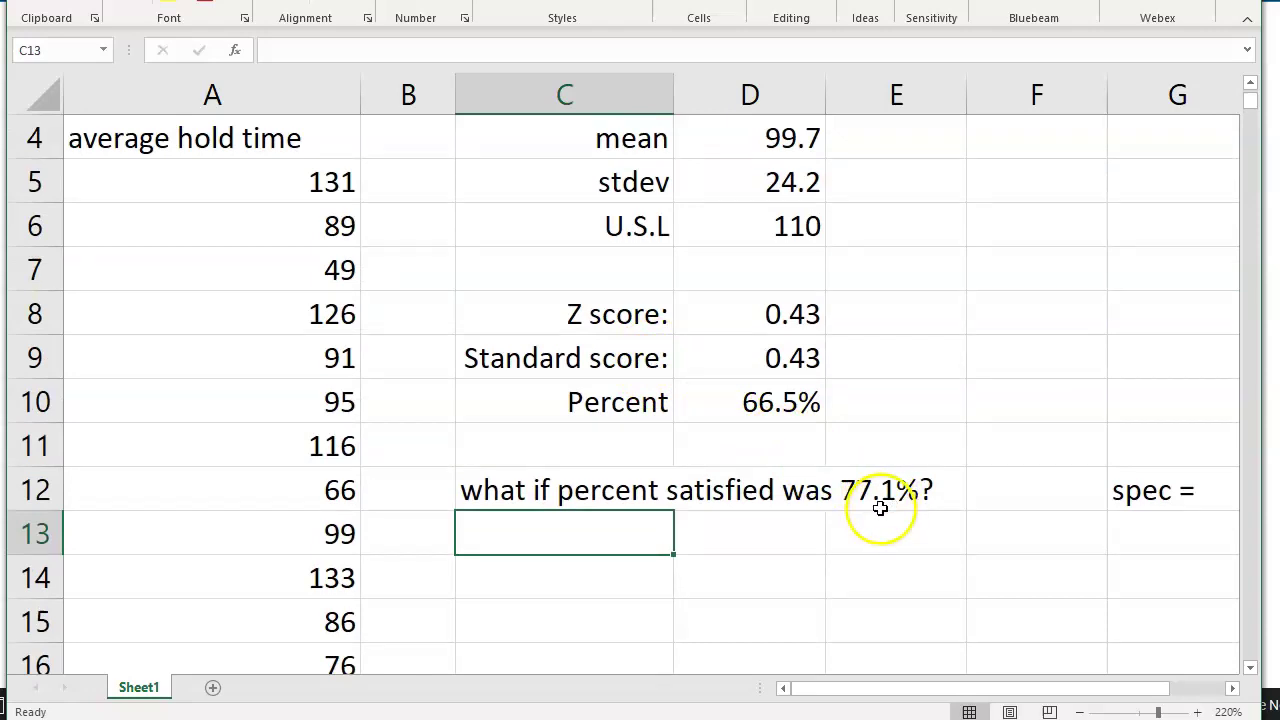
pyautogui.click(651, 158)
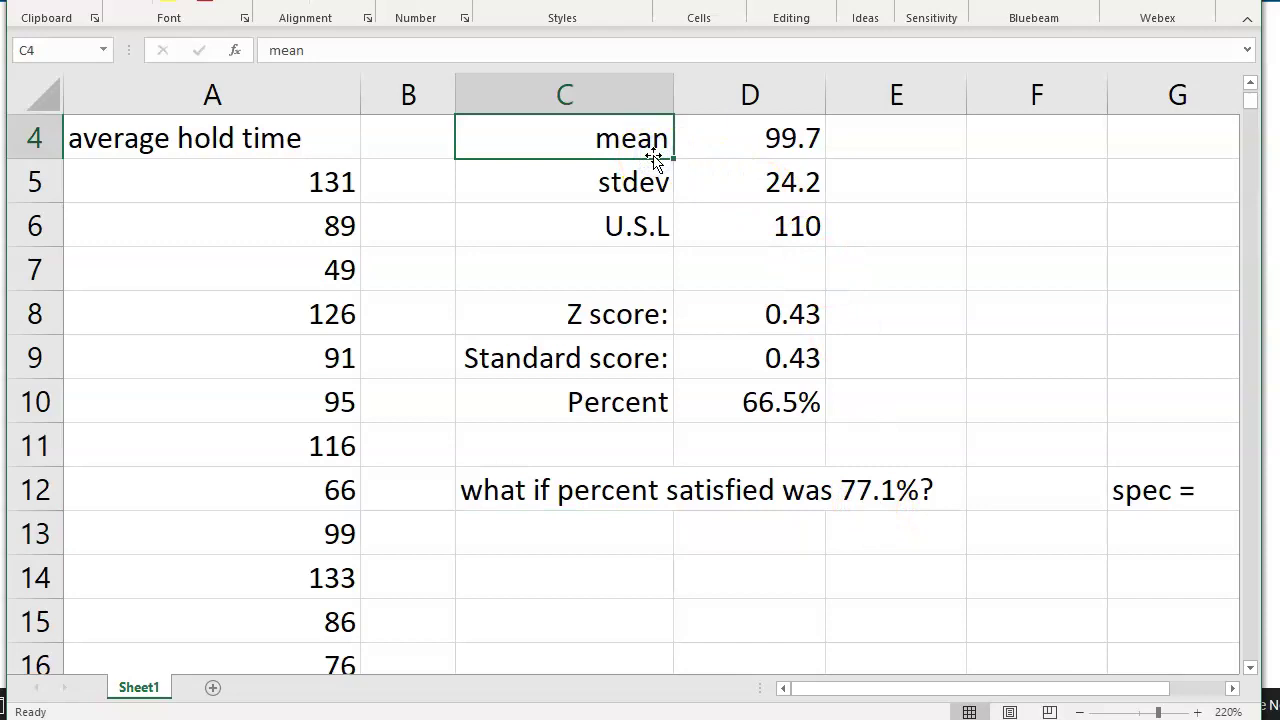
pyautogui.click(648, 183)
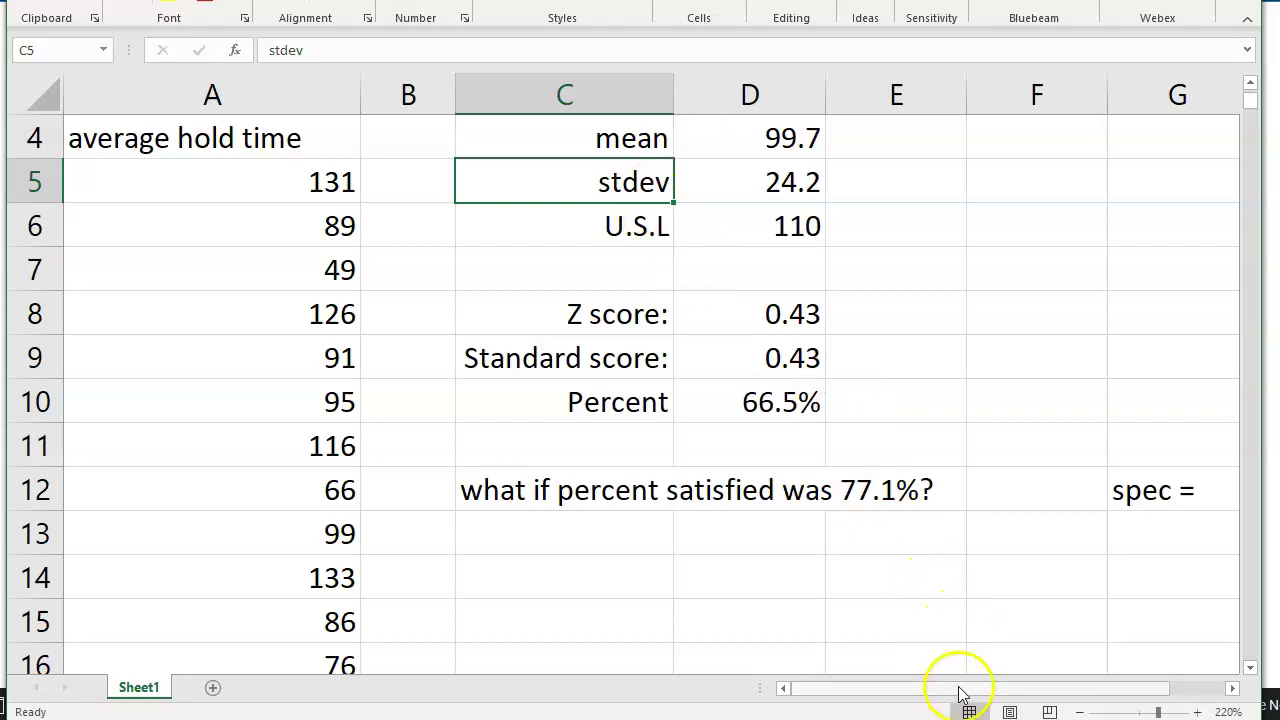
pyautogui.moveTo(957, 686); pyautogui.dragTo(1018, 692)
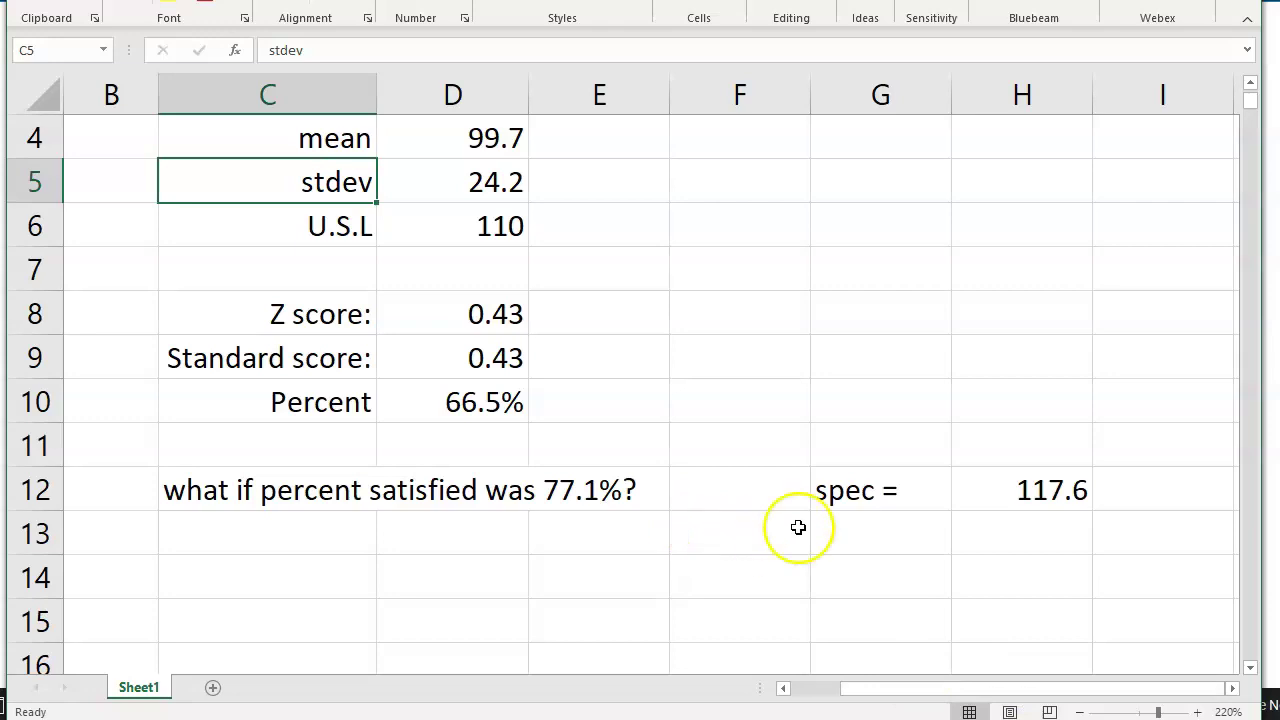
# Inspect the spec cell's NORM.INV arguments: probability 0.771, Mean D4, Standard_dev D5
pyautogui.click(901, 504)
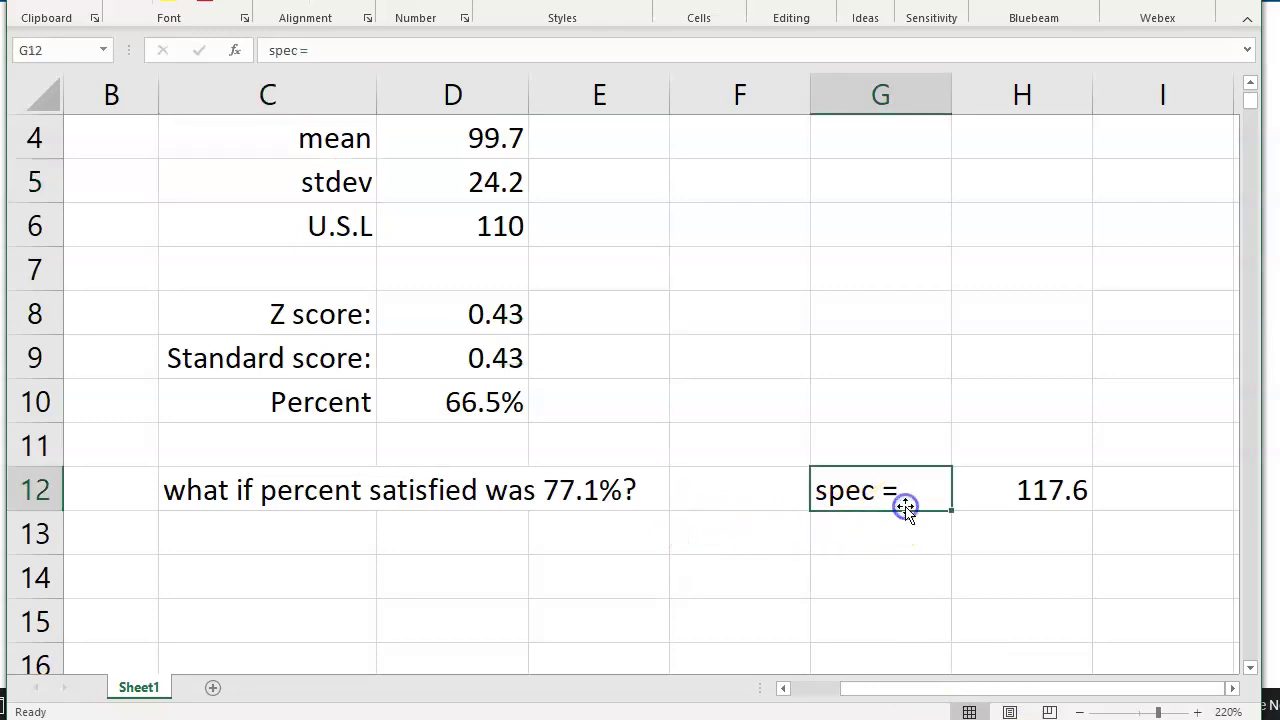
pyautogui.click(1008, 497)
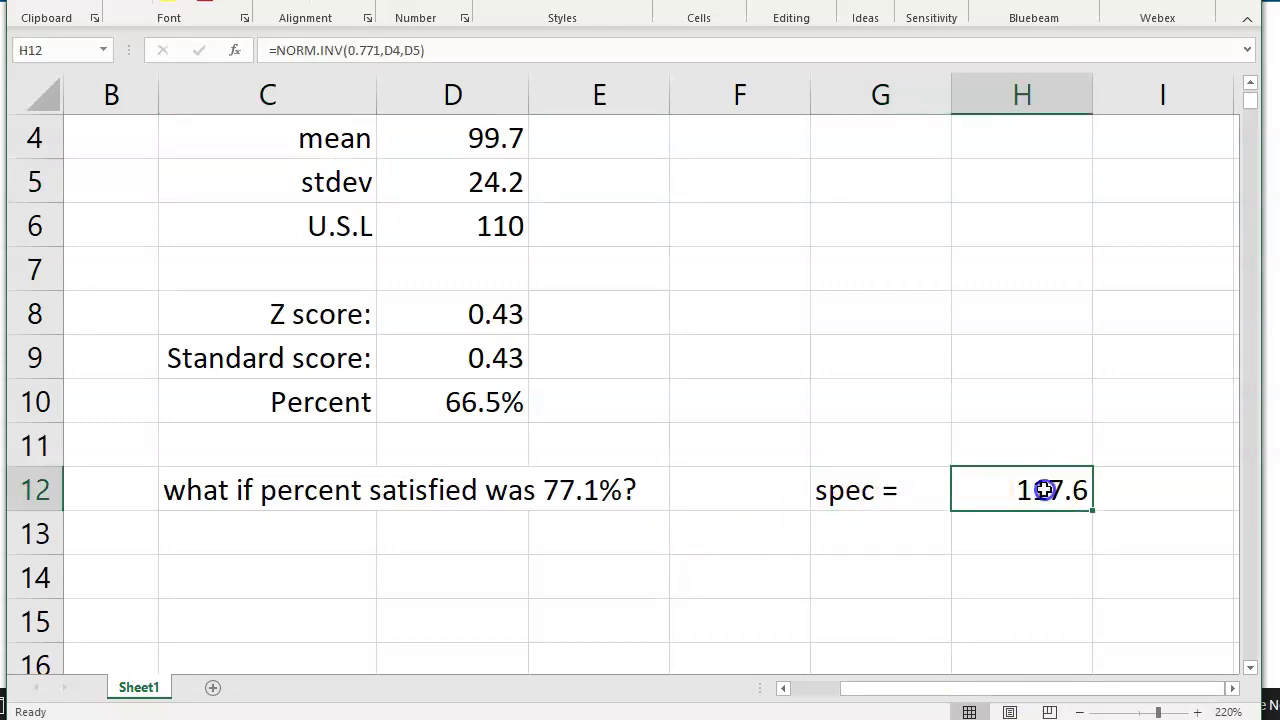
pyautogui.click(234, 50)
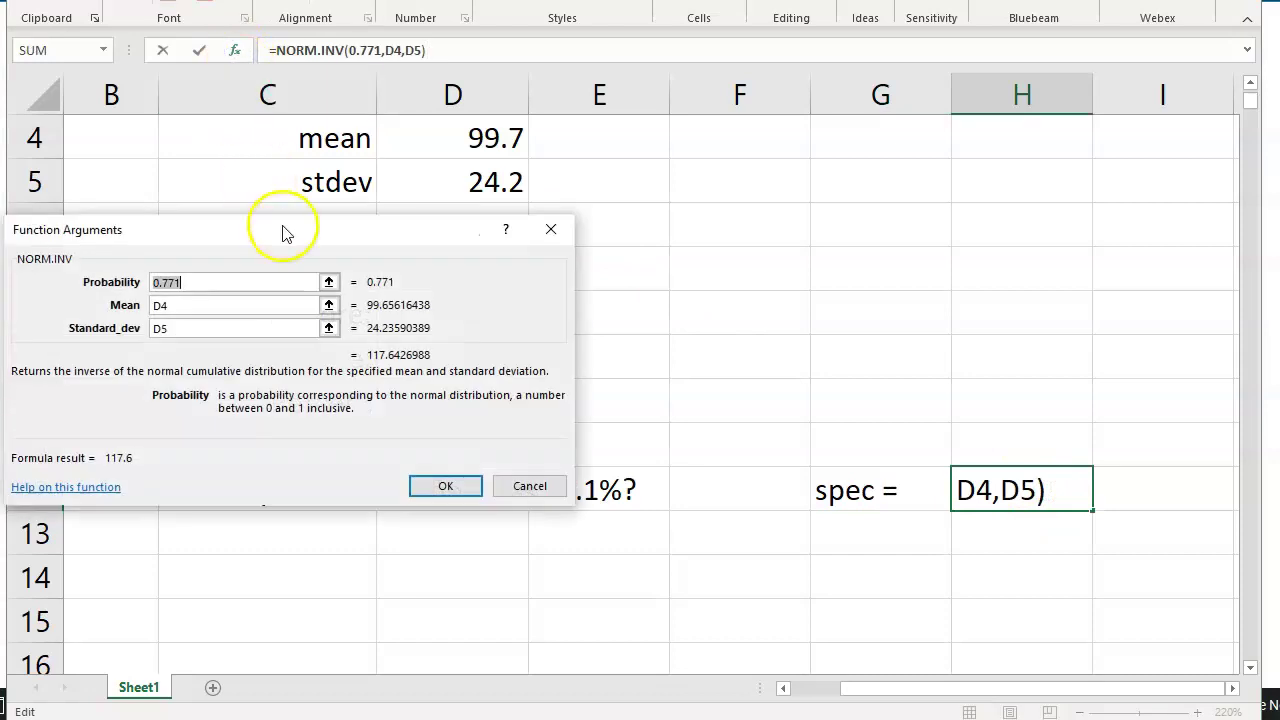
pyautogui.moveTo(294, 243); pyautogui.dragTo(494, 385)
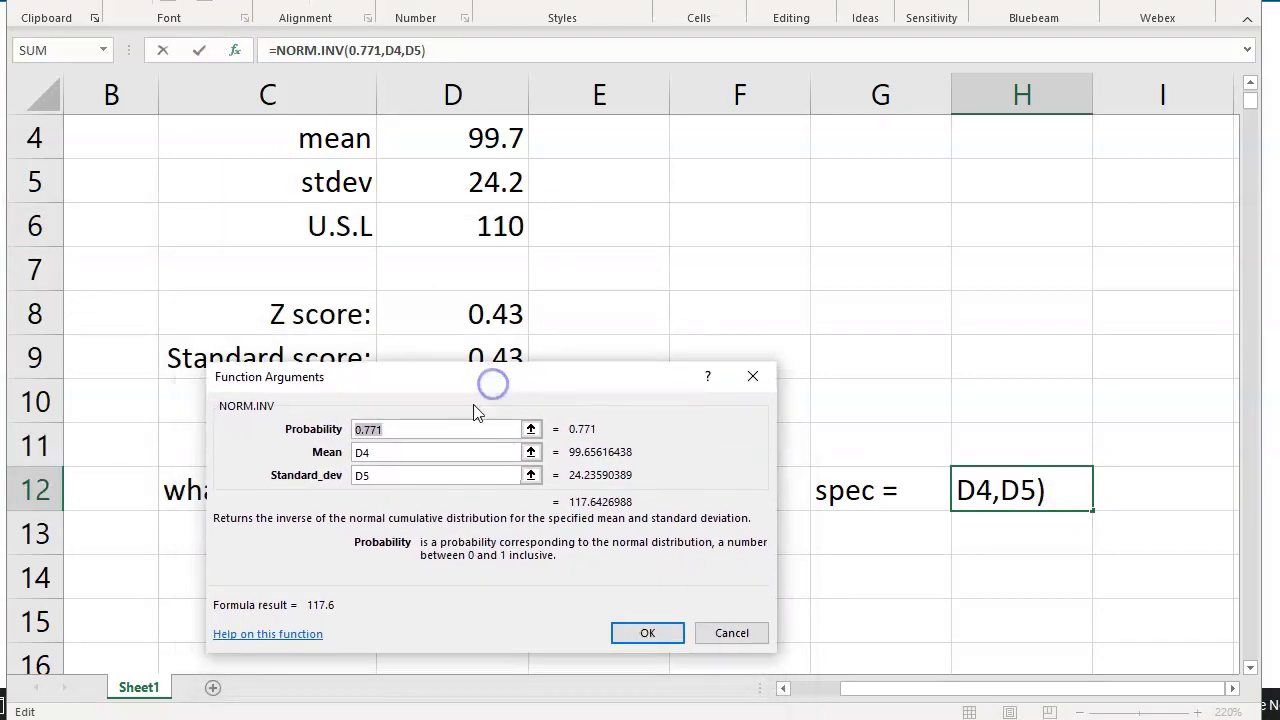
pyautogui.click(399, 434)
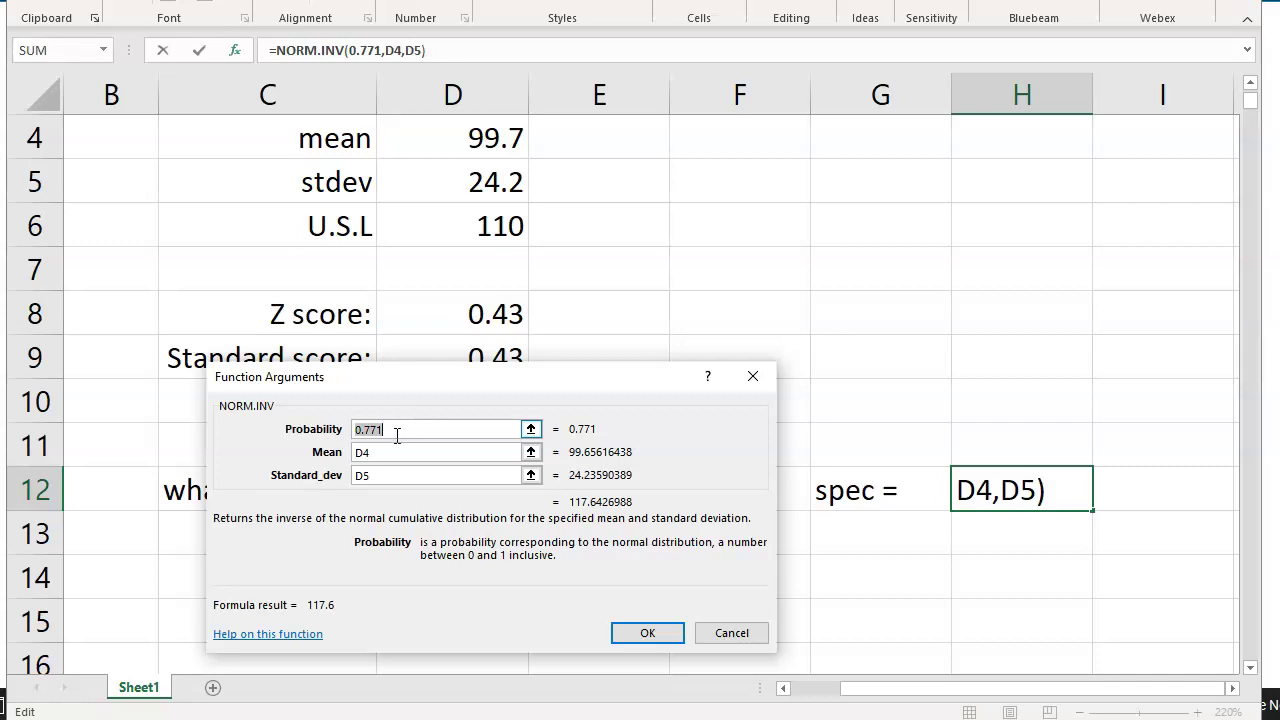
pyautogui.click(399, 454)
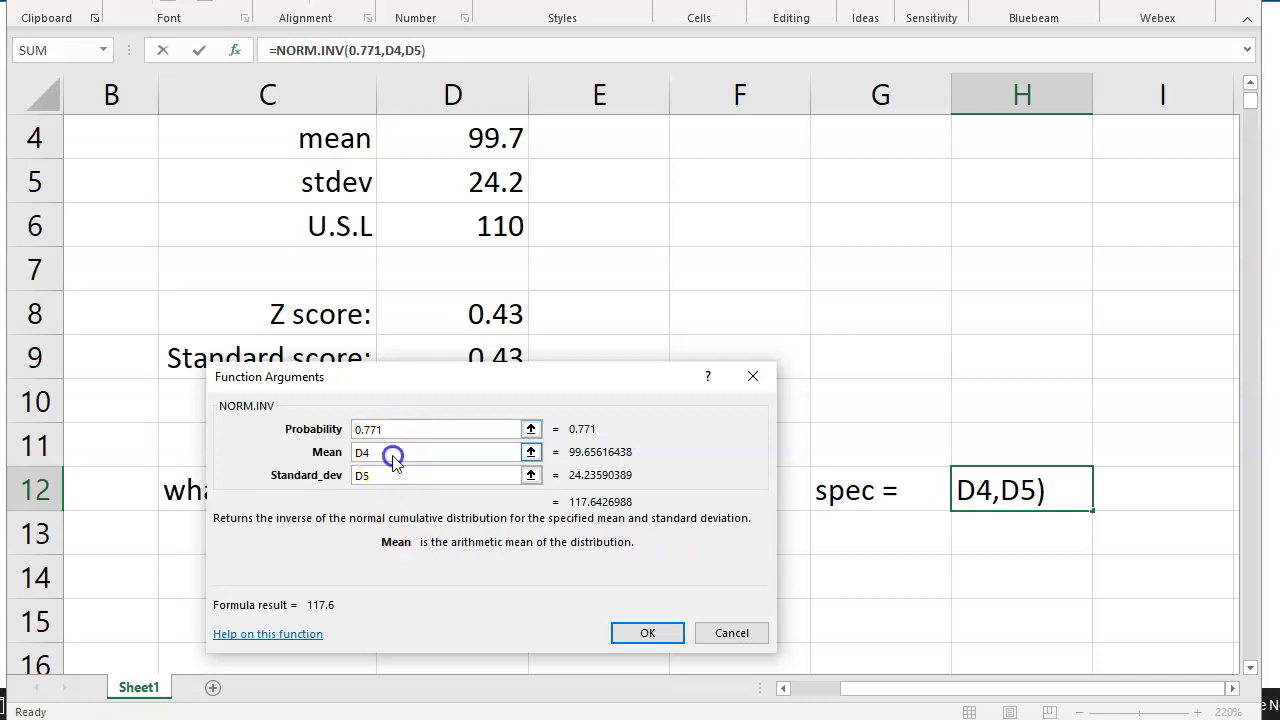
pyautogui.click(388, 477)
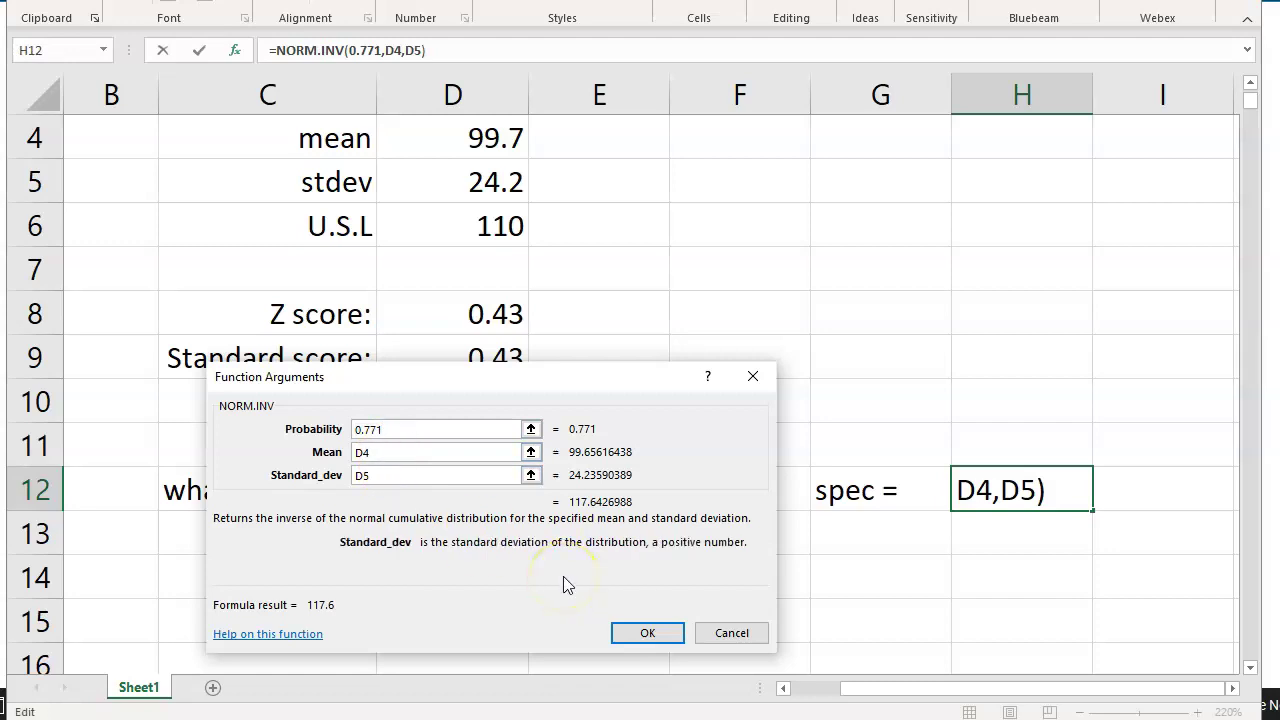
pyautogui.click(677, 638)
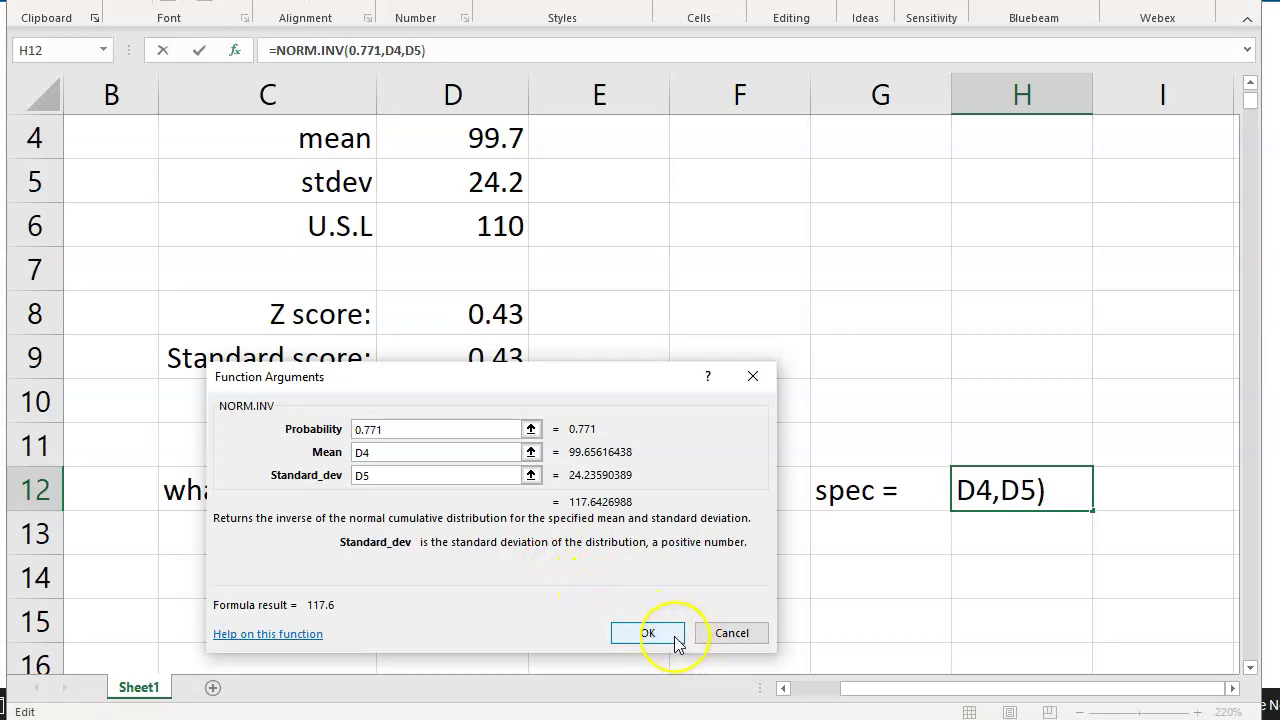
# Confirm the NORM.INV arguments unchanged, keeping spec = 117.6
pyautogui.click(673, 634)
pyautogui.click(674, 630)
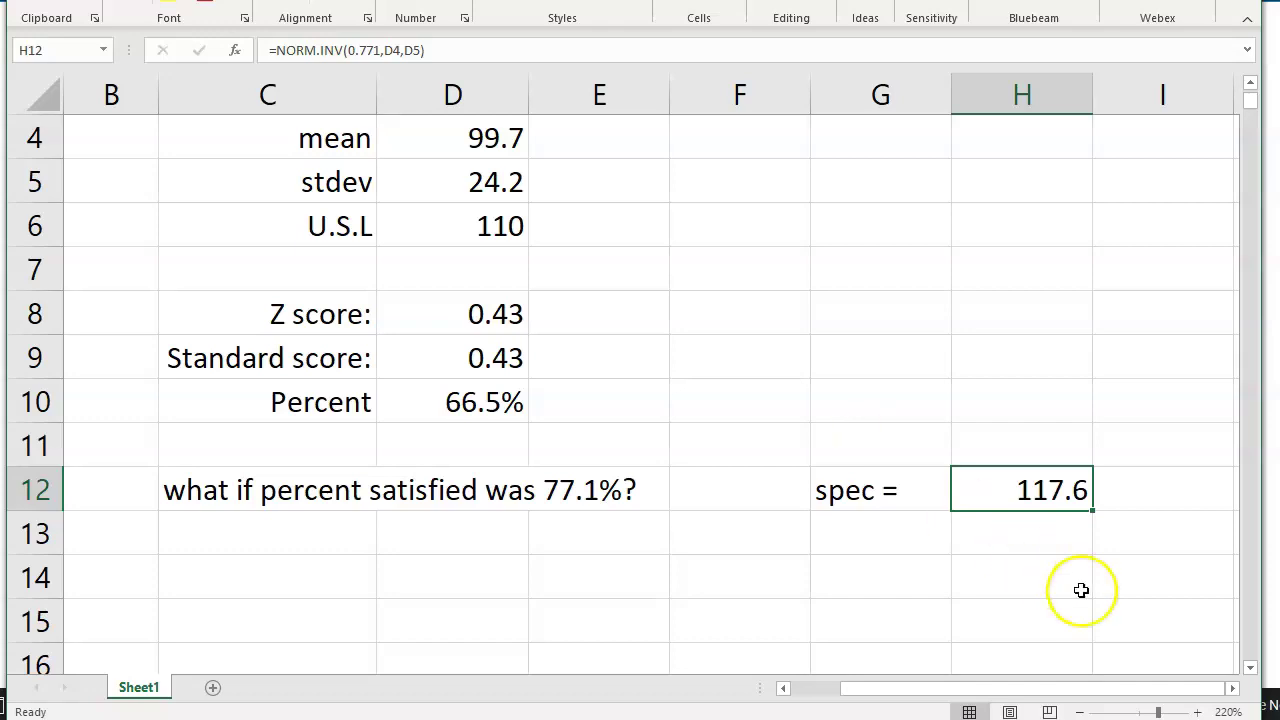
# Select the whole hold-time column from 131 down and choose the QI Macros Histogram Cp Cpk (Normal)
pyautogui.moveTo(991, 686); pyautogui.dragTo(911, 690)
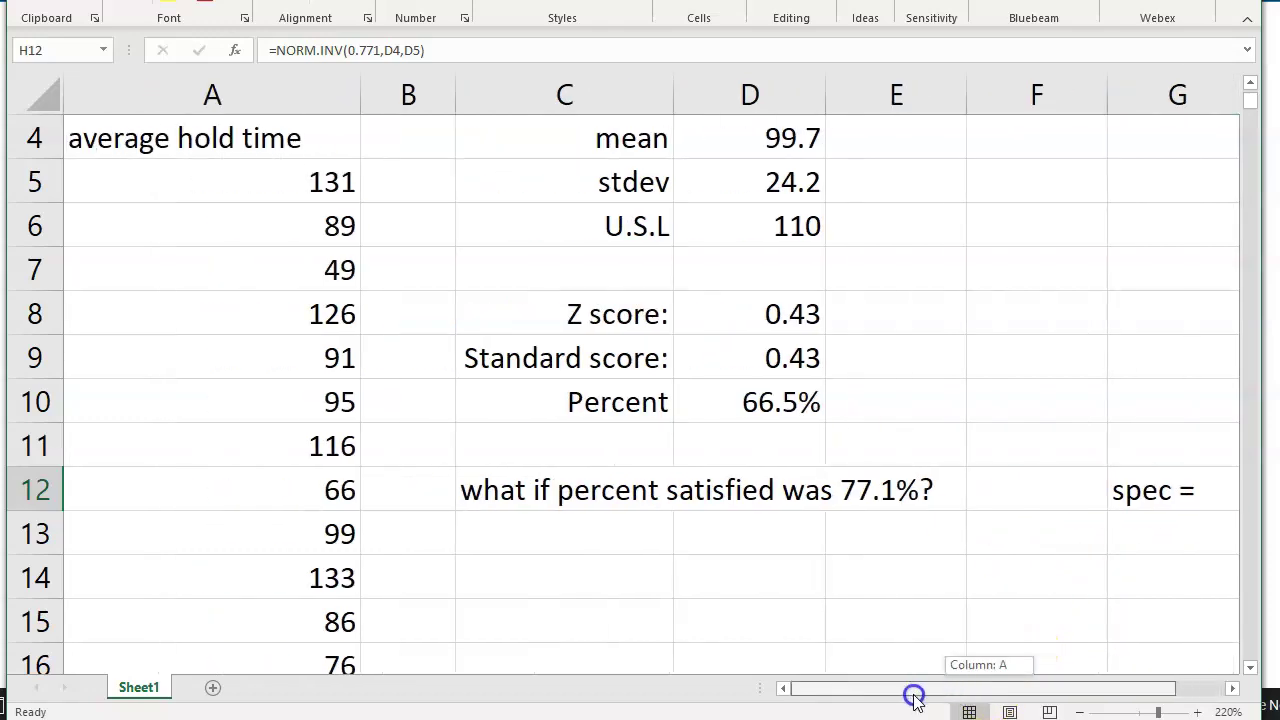
pyautogui.click(331, 182)
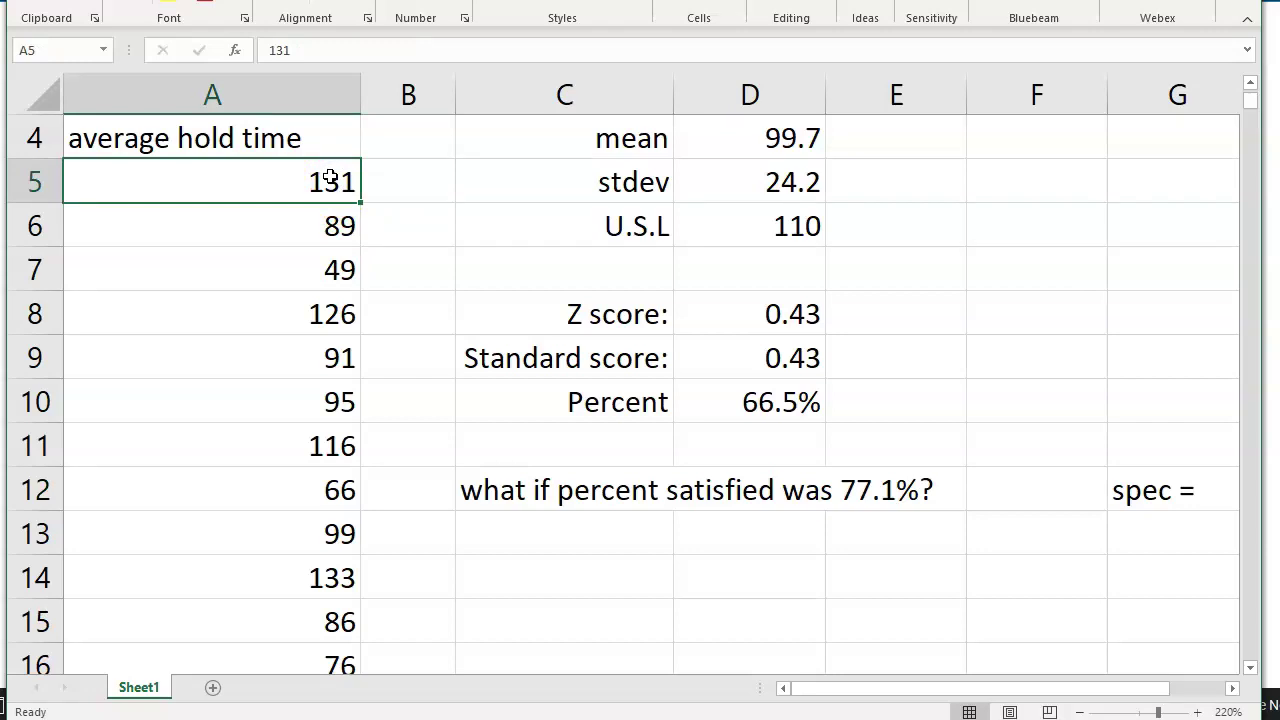
pyautogui.hotkey('ctrl', 'shift', 'Down')
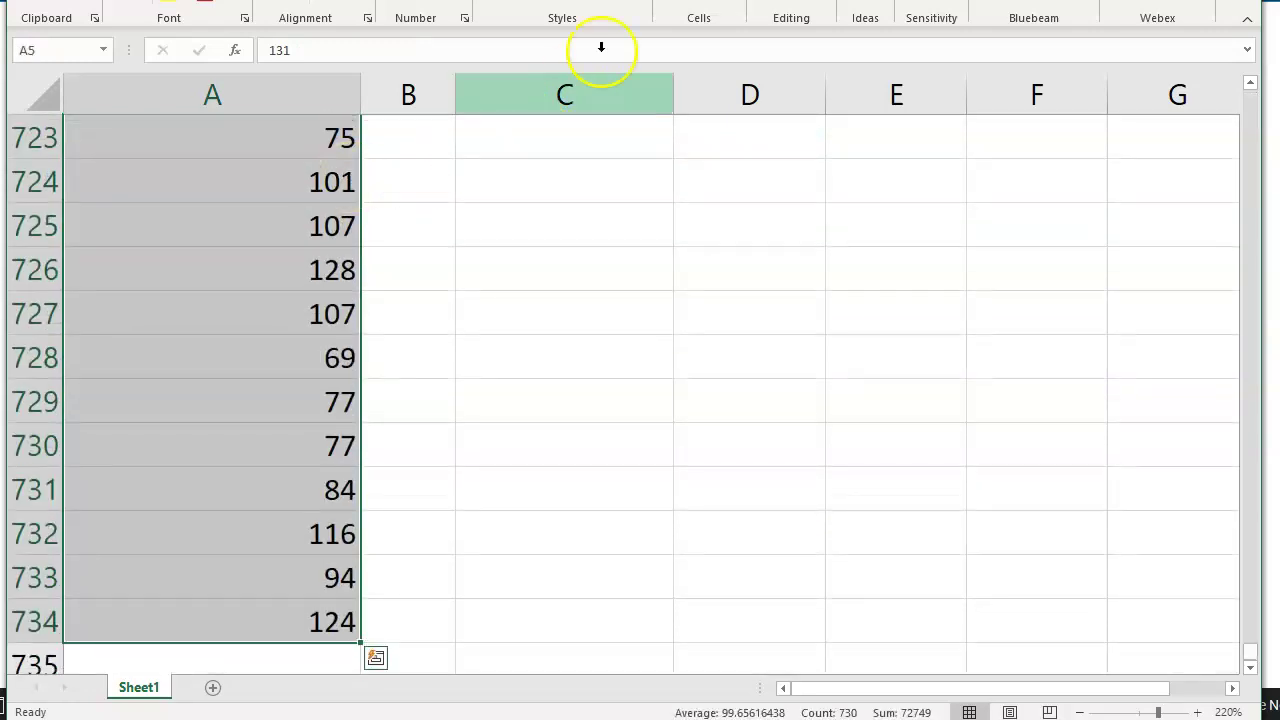
pyautogui.click(676, 61)
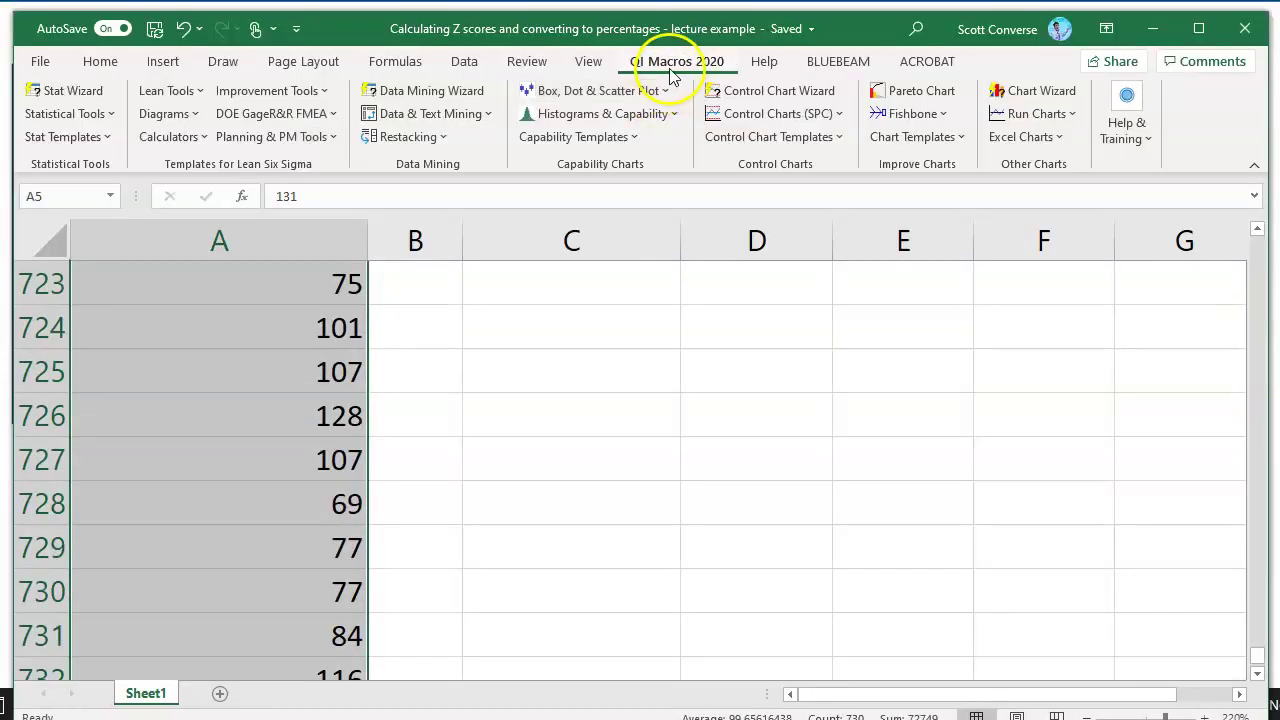
pyautogui.click(614, 114)
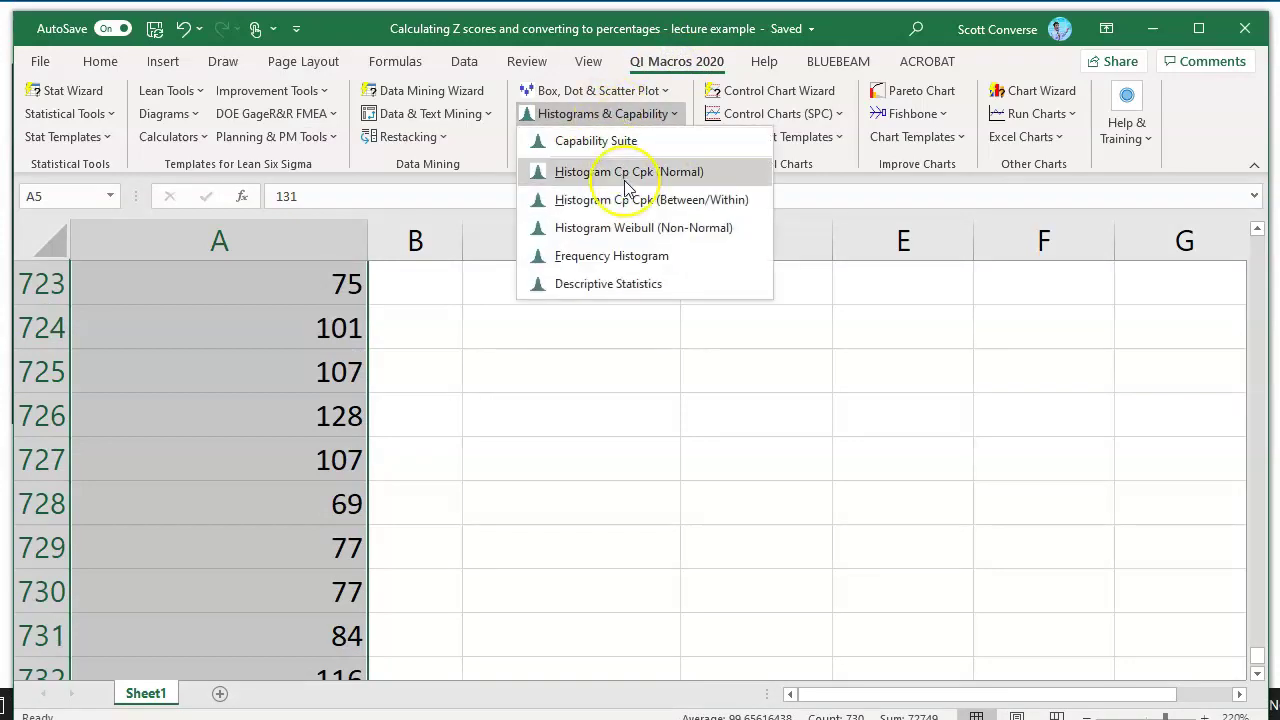
pyautogui.click(627, 178)
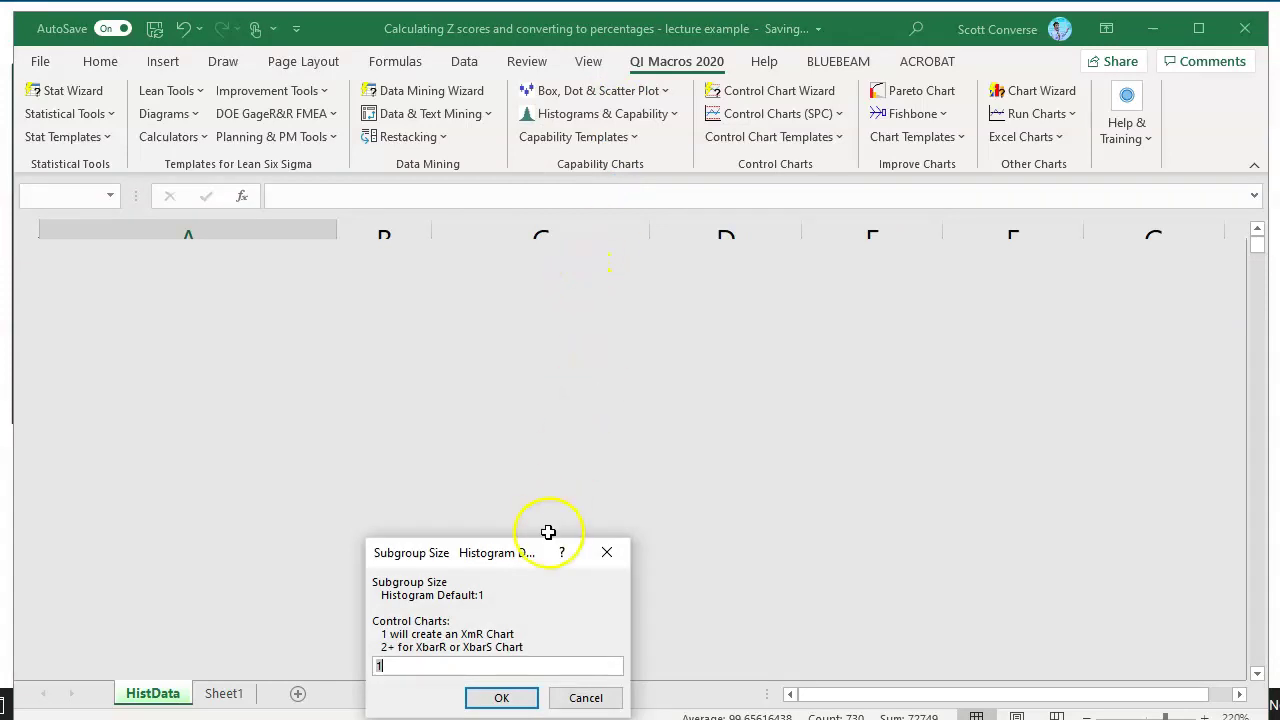
# Use subgroup size 1, an upper spec limit of 110, no lower limit, and 27 bars
pyautogui.moveTo(528, 556); pyautogui.dragTo(582, 364)
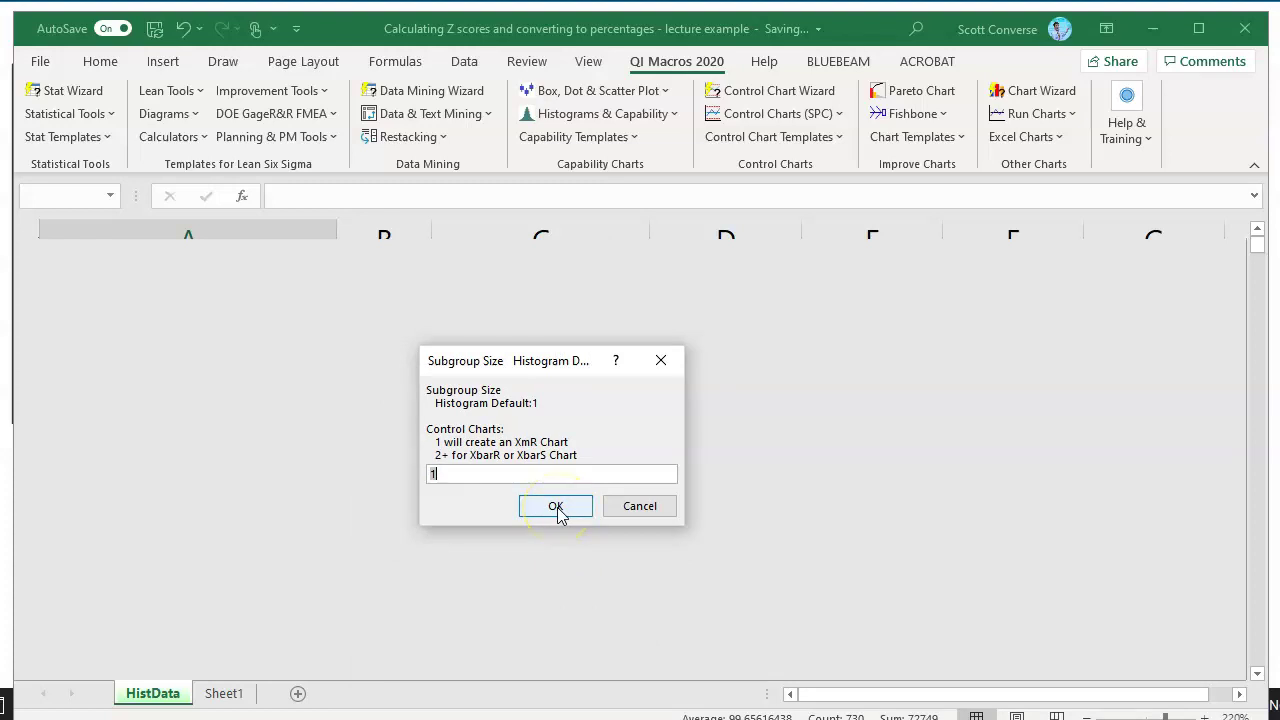
pyautogui.click(557, 507)
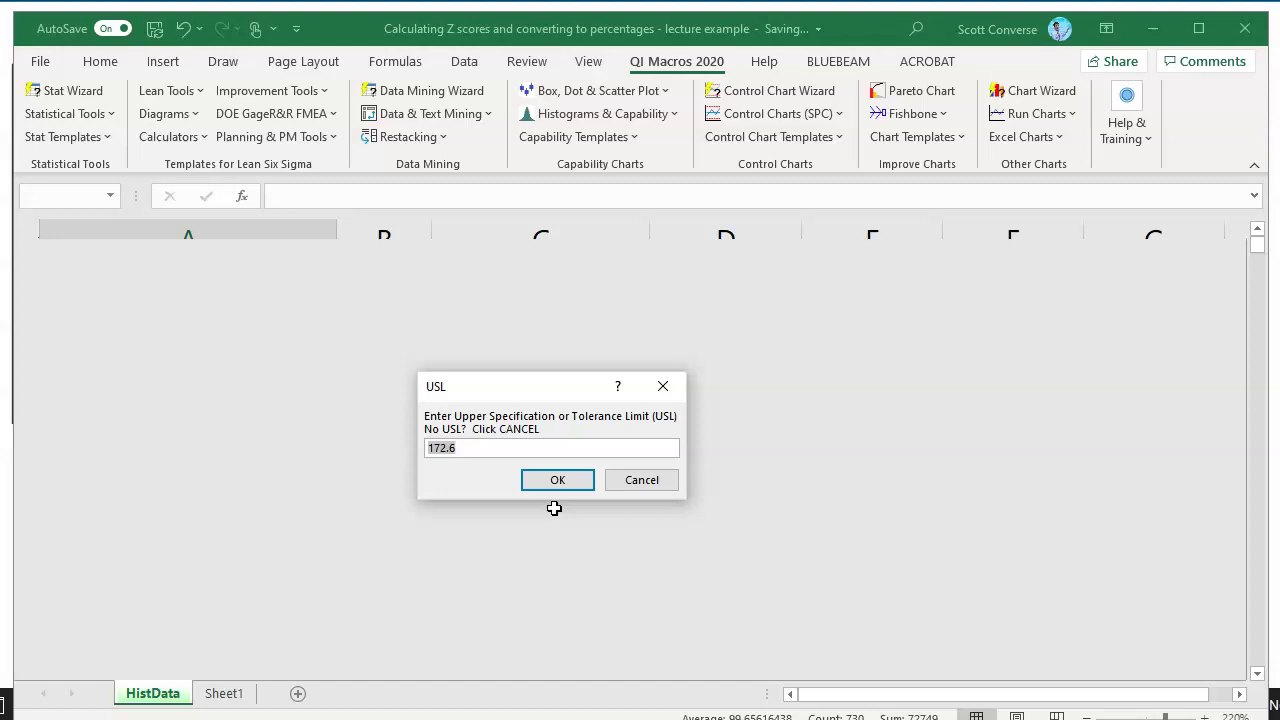
pyautogui.write('110')
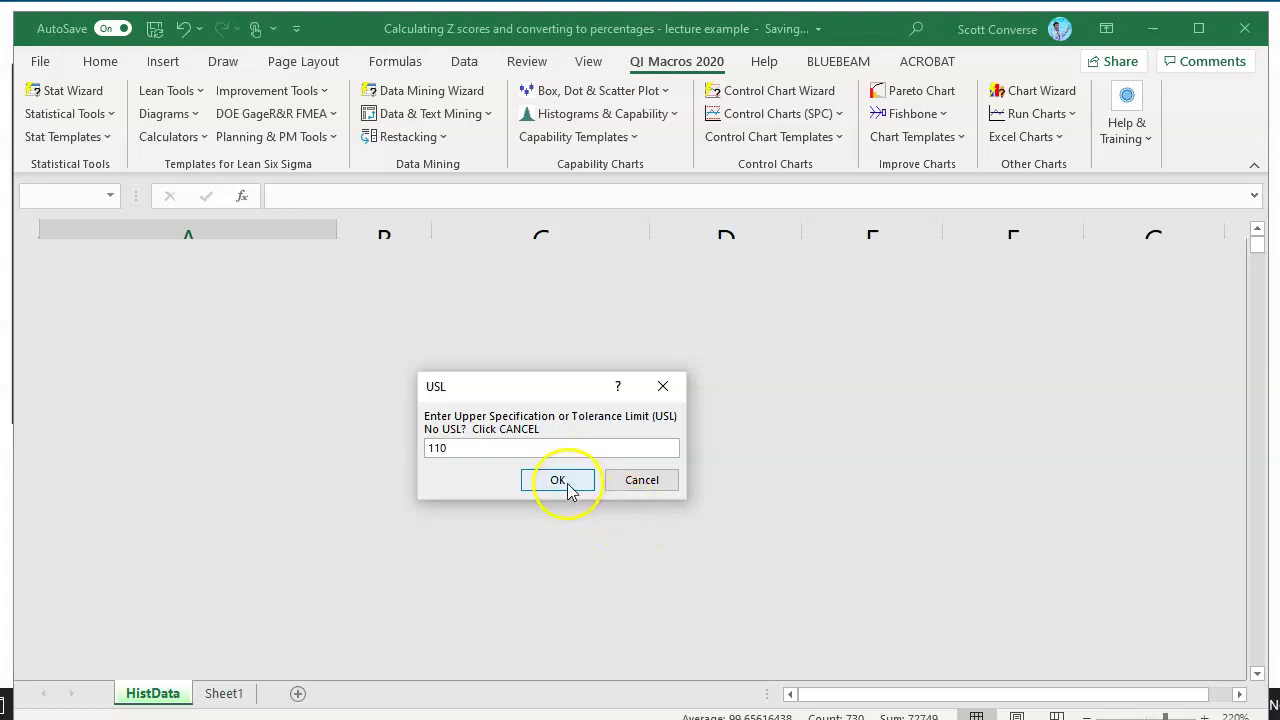
pyautogui.click(570, 486)
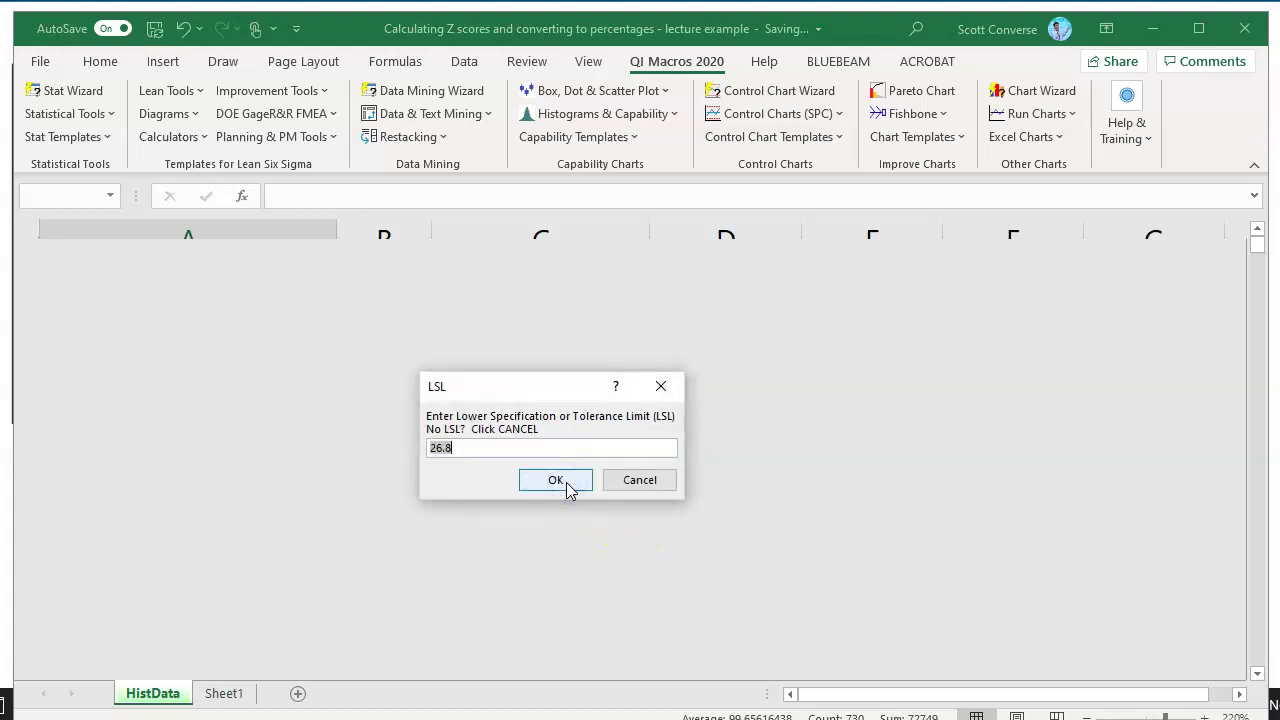
pyautogui.click(654, 491)
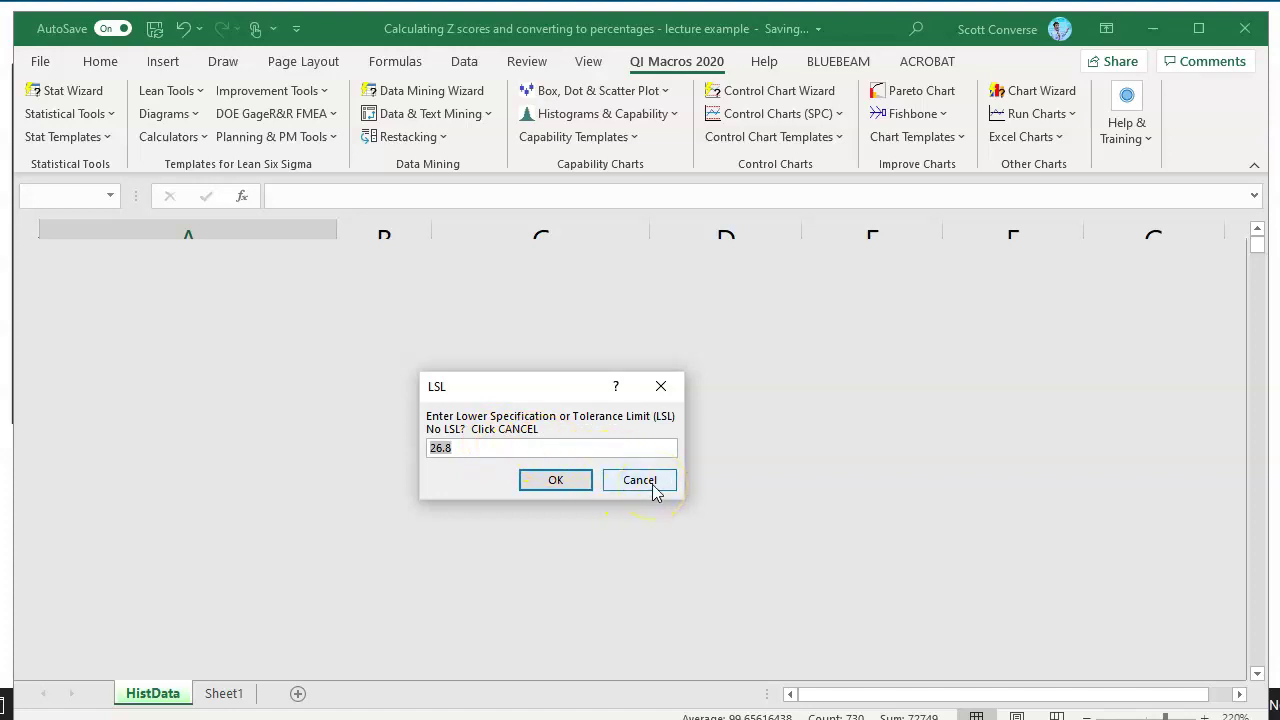
pyautogui.click(654, 491)
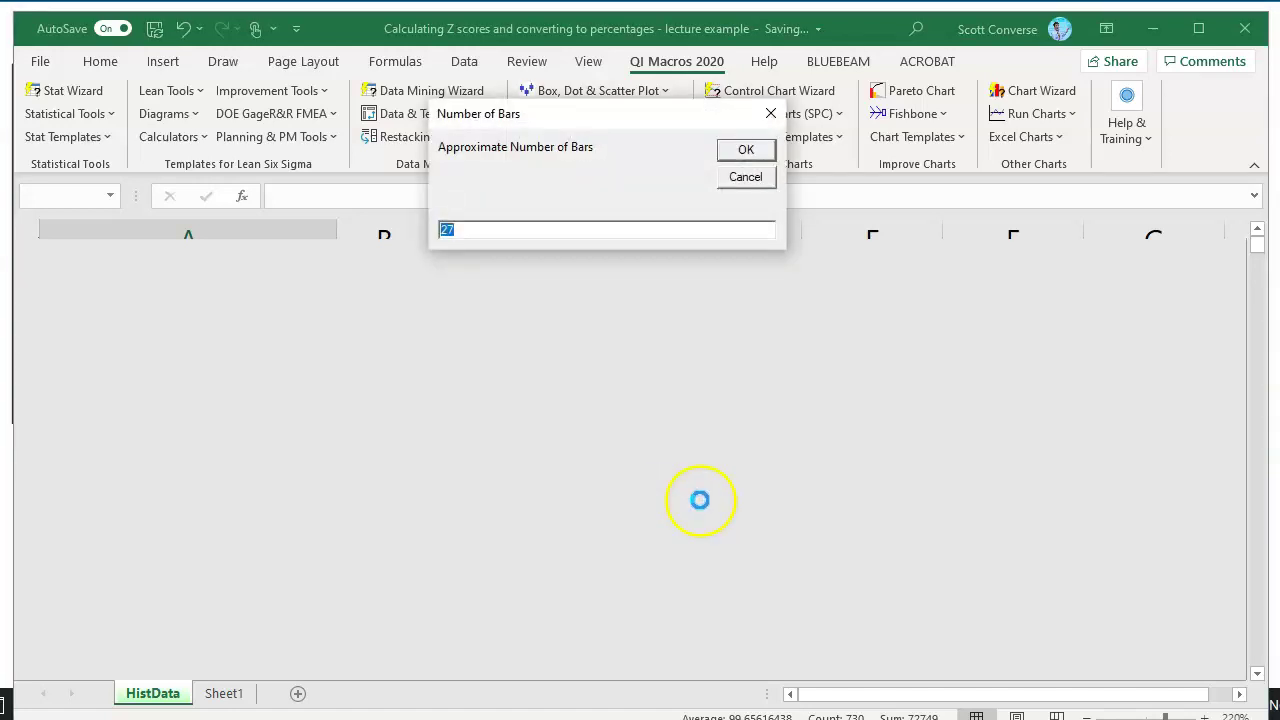
pyautogui.click(752, 150)
# Generate the 27-bar histogram and zoom in to read Z Bench 0.43, 32.9% defects, Sigma 1.94
pyautogui.click(750, 154)
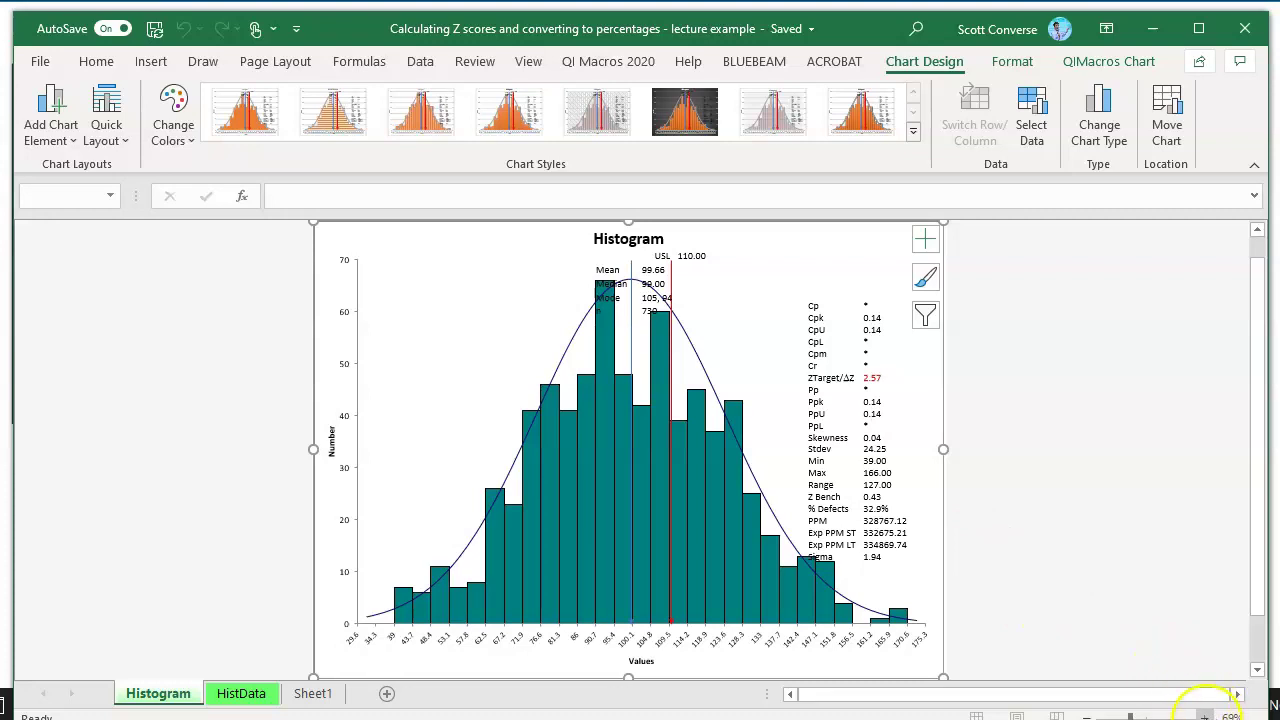
pyautogui.click(1207, 717)
pyautogui.click(1207, 717)
pyautogui.click(1207, 717)
pyautogui.click(1207, 717)
pyautogui.click(1207, 717)
pyautogui.click(1207, 717)
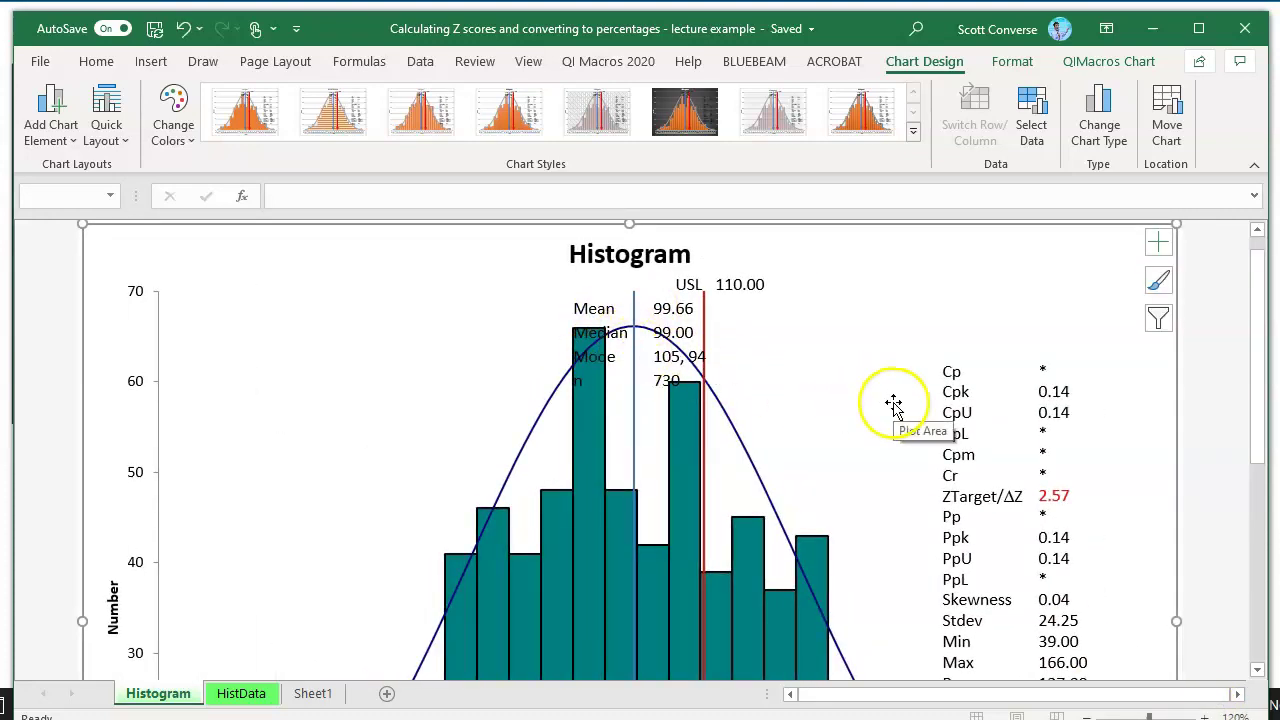
pyautogui.moveTo(1262, 397); pyautogui.dragTo(1273, 577)
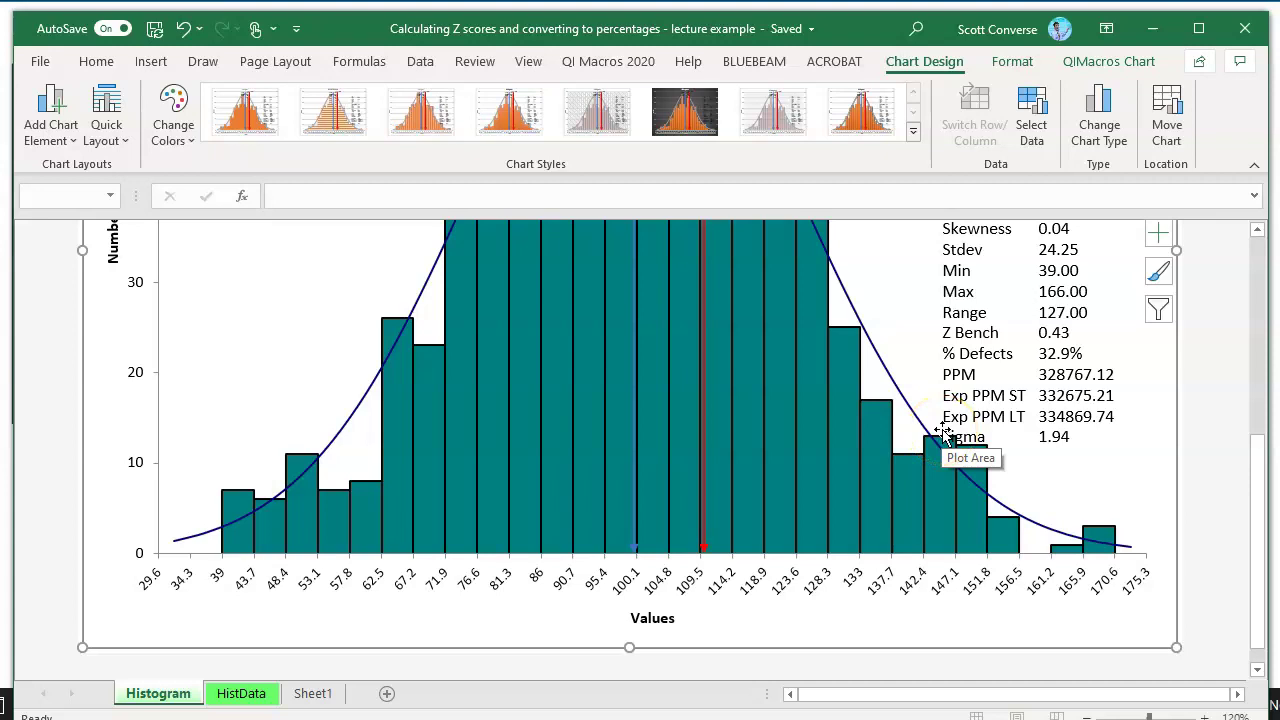
pyautogui.scroll(1, 808, 530)
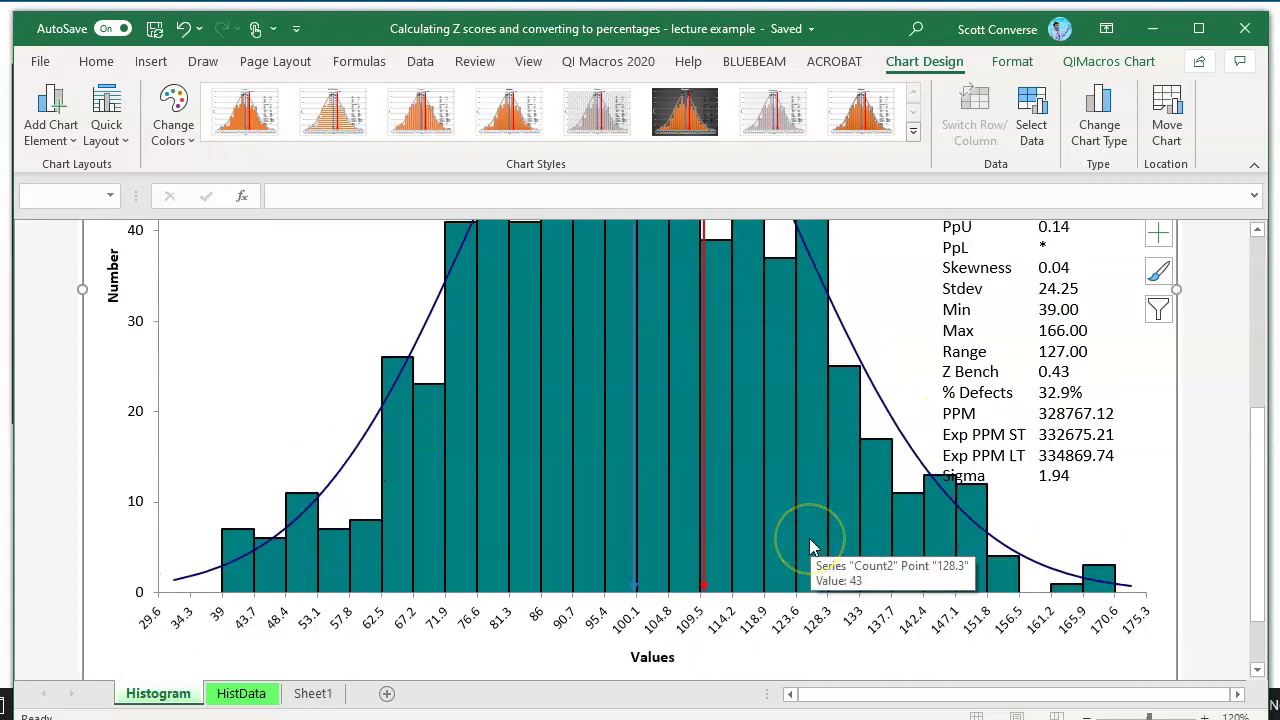